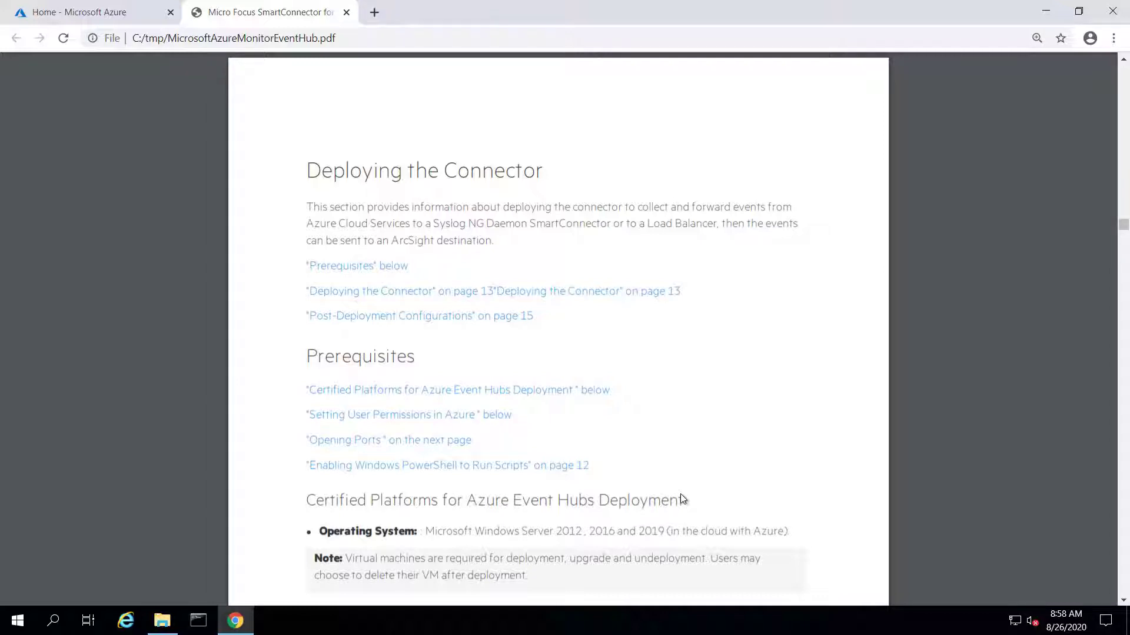
Read the Azure user permission steps, marking 'subscription' in step 4, and continue to Opening Ports
scroll(680, 496, down, 3)
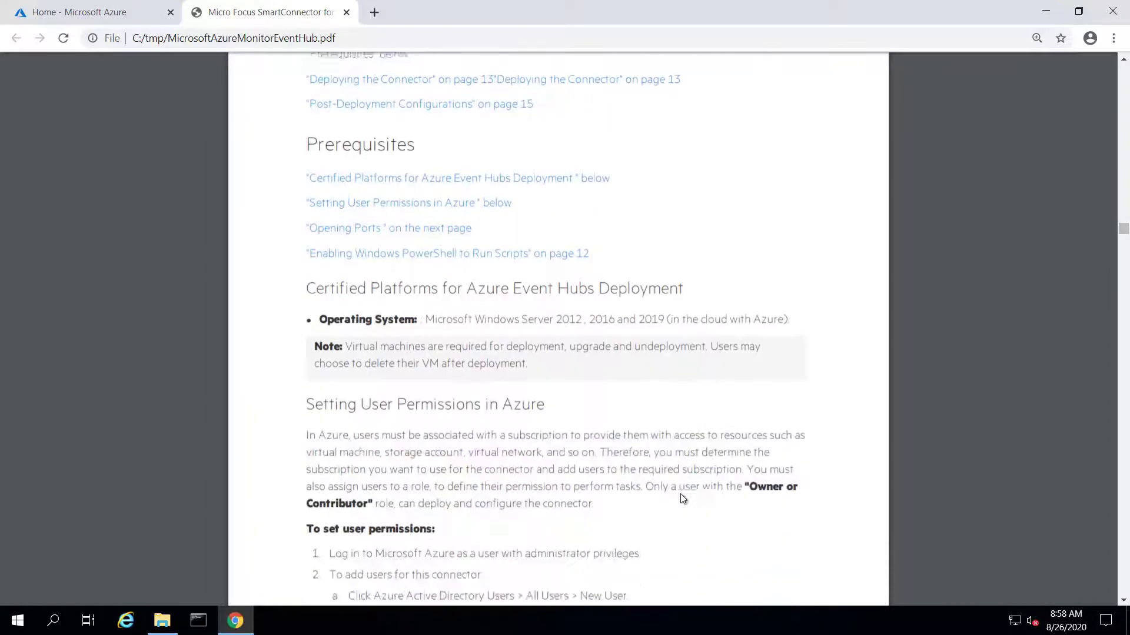
scroll(681, 499, down, 2)
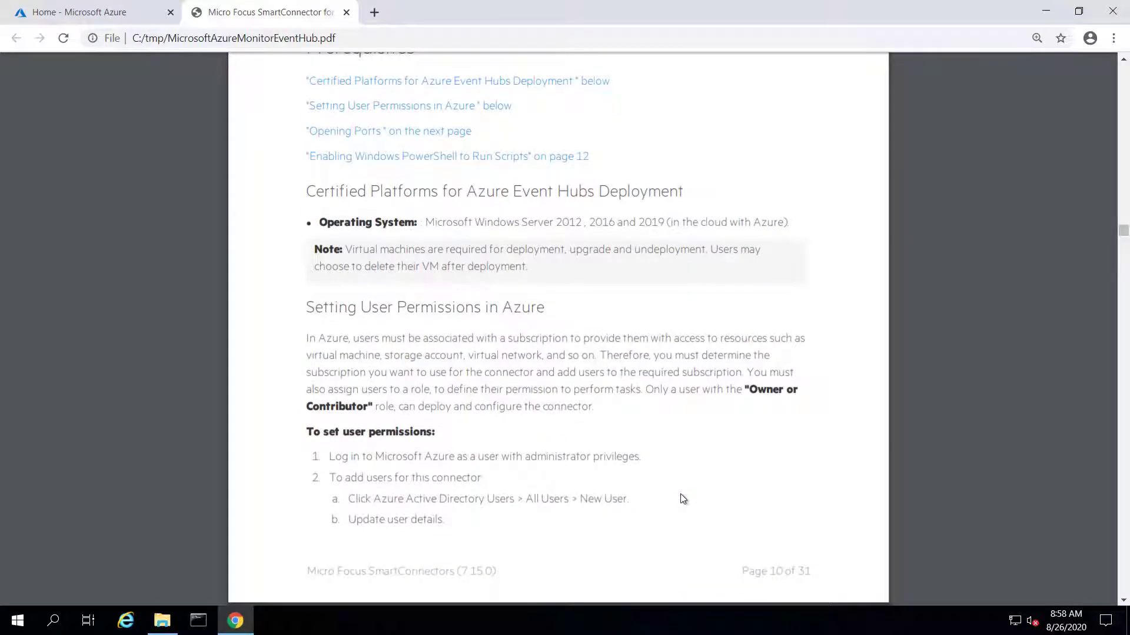
scroll(681, 497, down, 2)
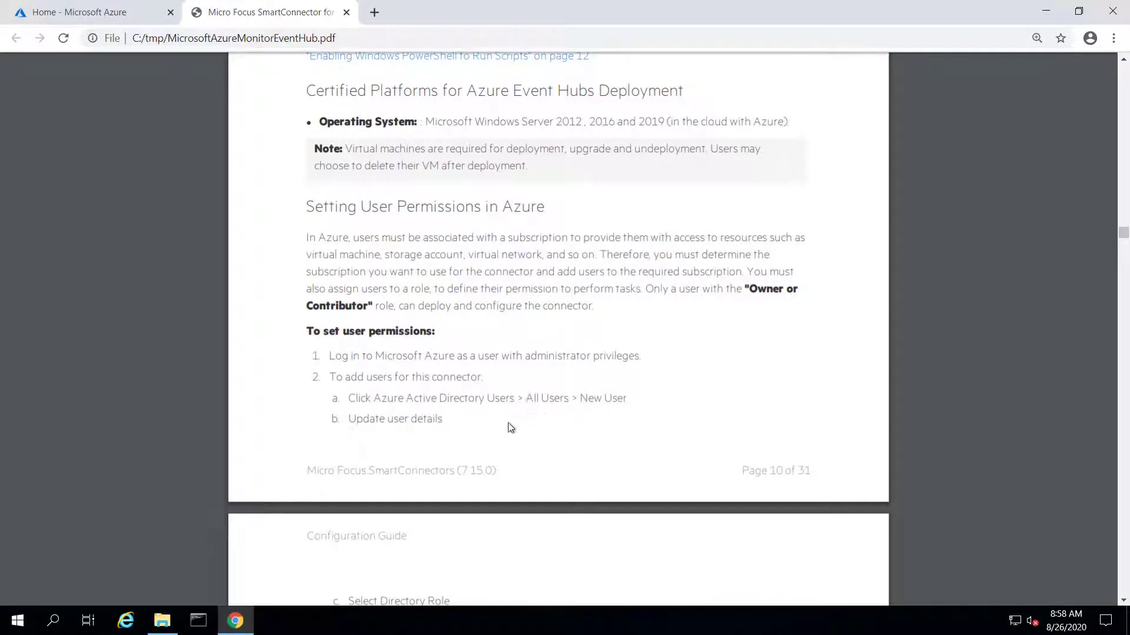
scroll(577, 429, down, 1)
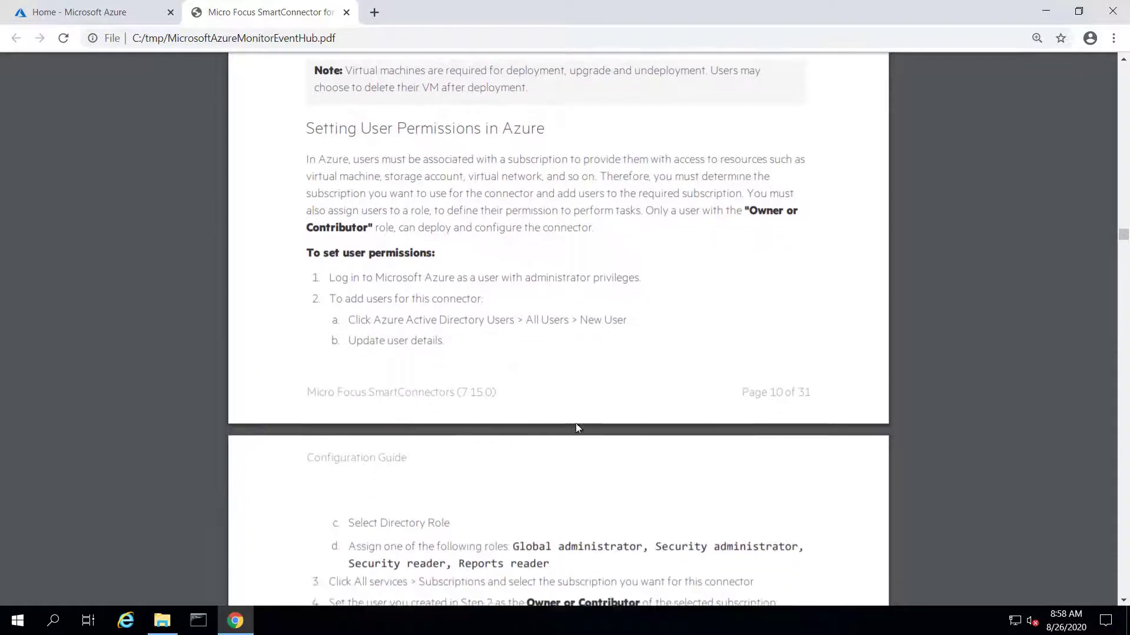
scroll(578, 428, down, 2)
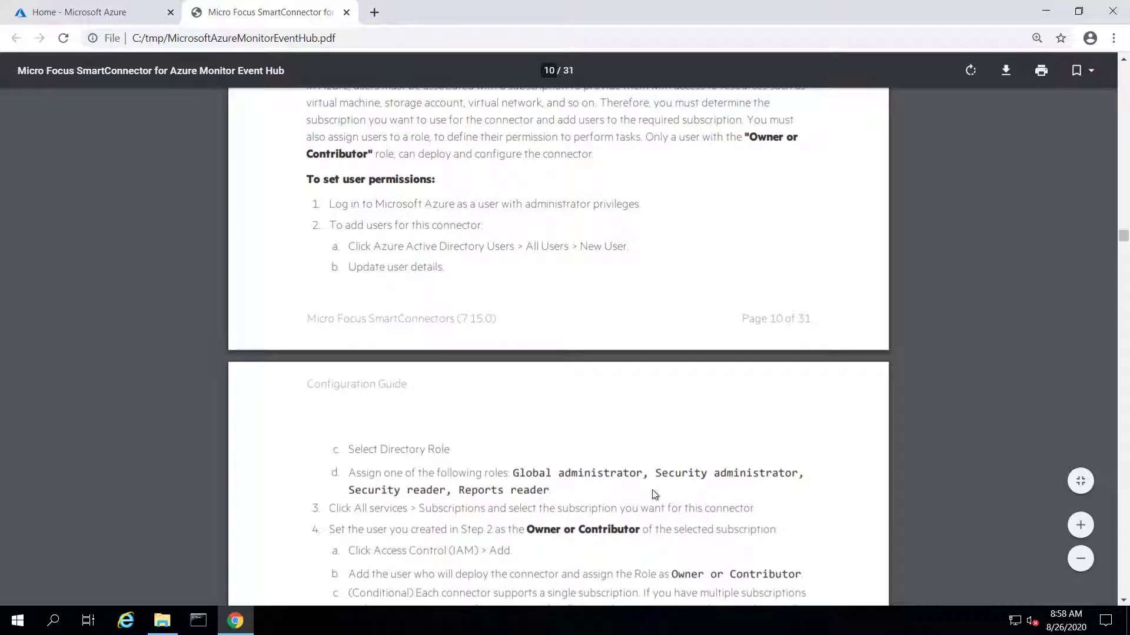
scroll(653, 494, down, 2)
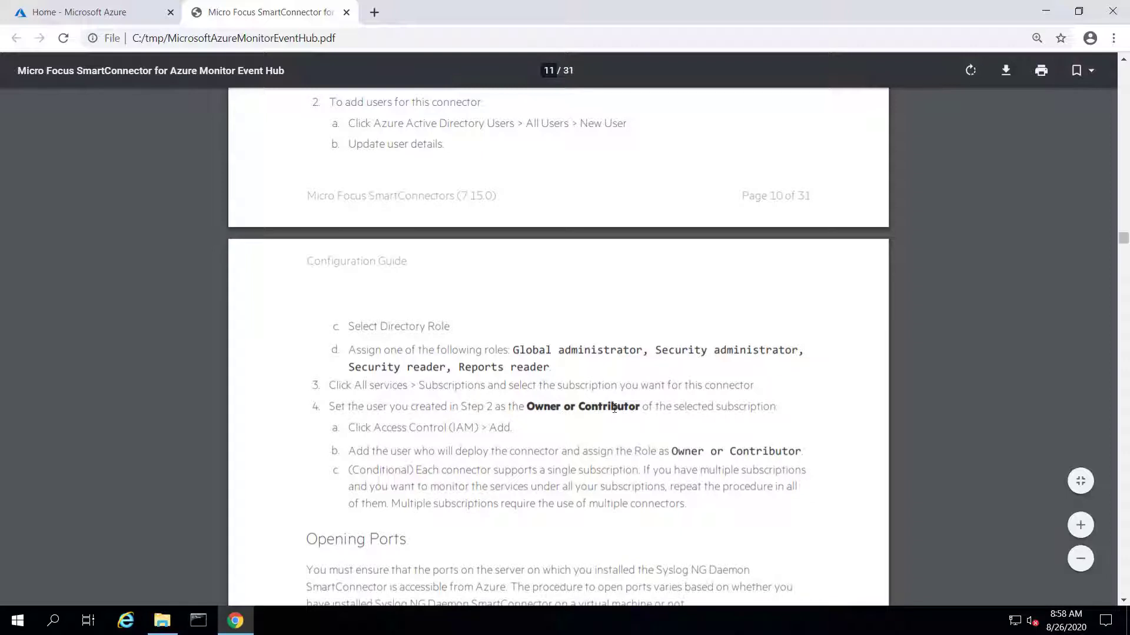
double_click(736, 405)
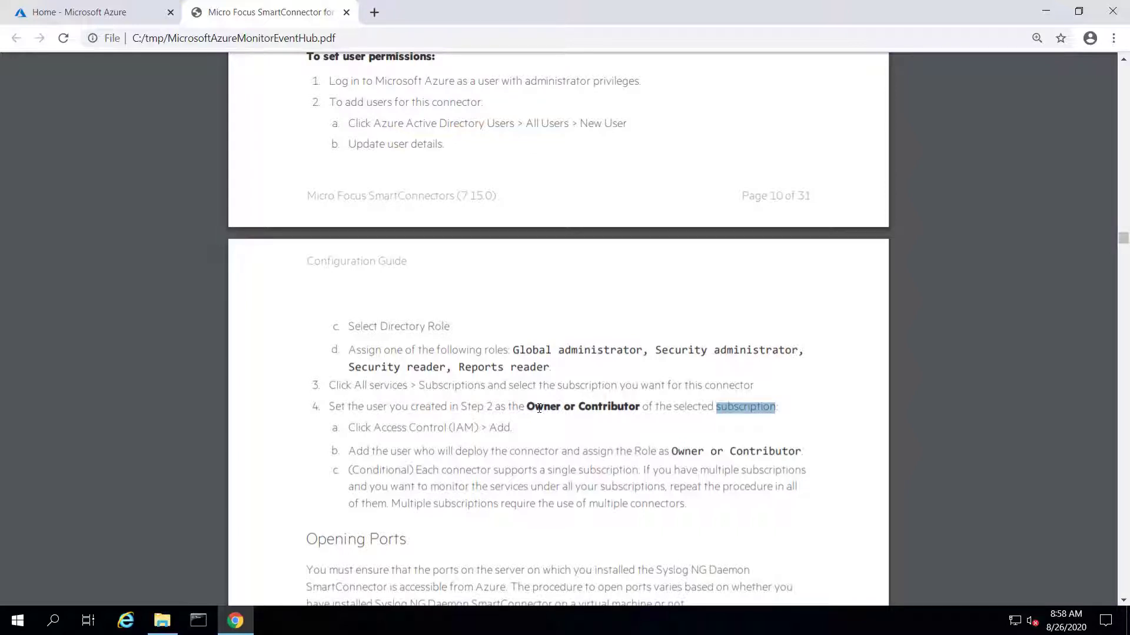
scroll(559, 487, down, 4)
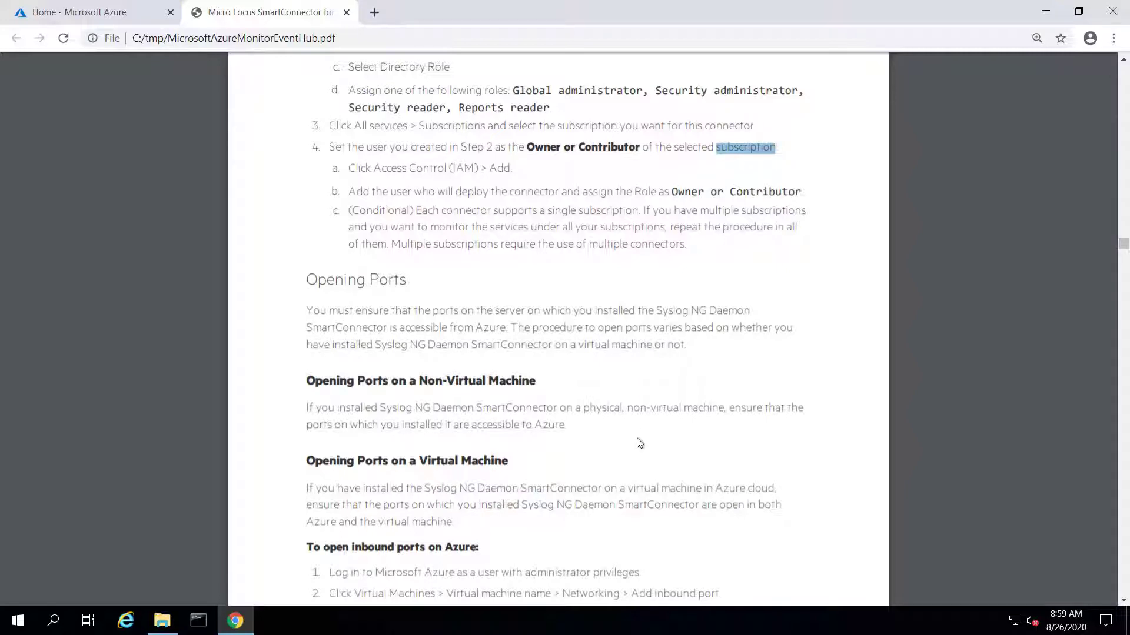
Scroll the guide past the port-opening steps to the 'To enable Windows PowerShell to run scripts' list
scroll(640, 442, down, 2)
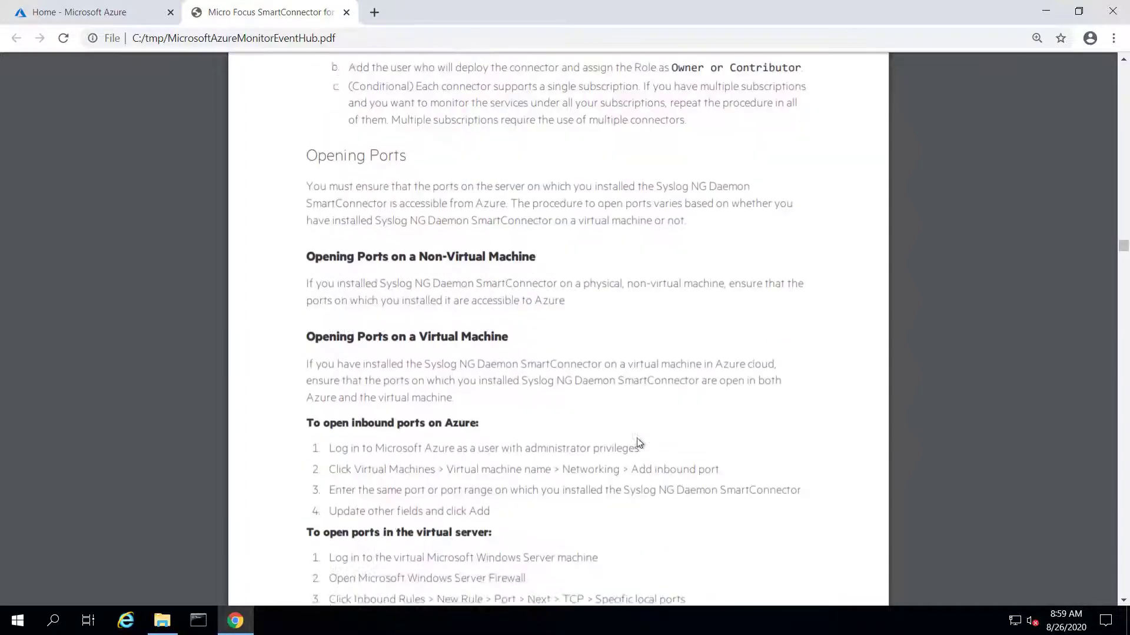
scroll(640, 442, down, 1)
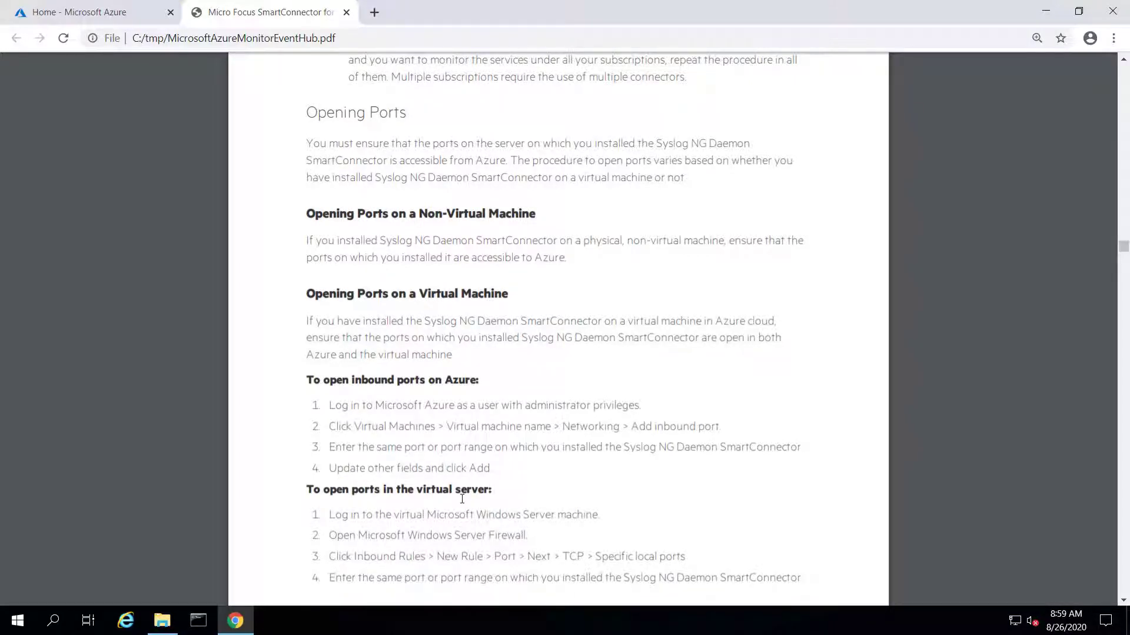
scroll(462, 499, down, 6)
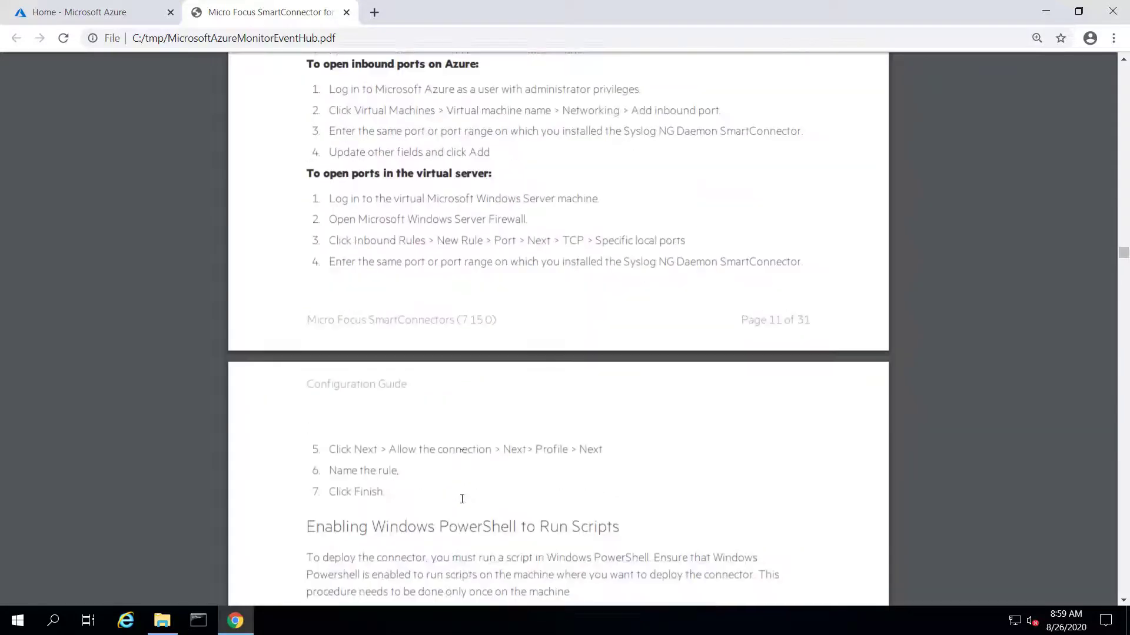
scroll(462, 499, down, 4)
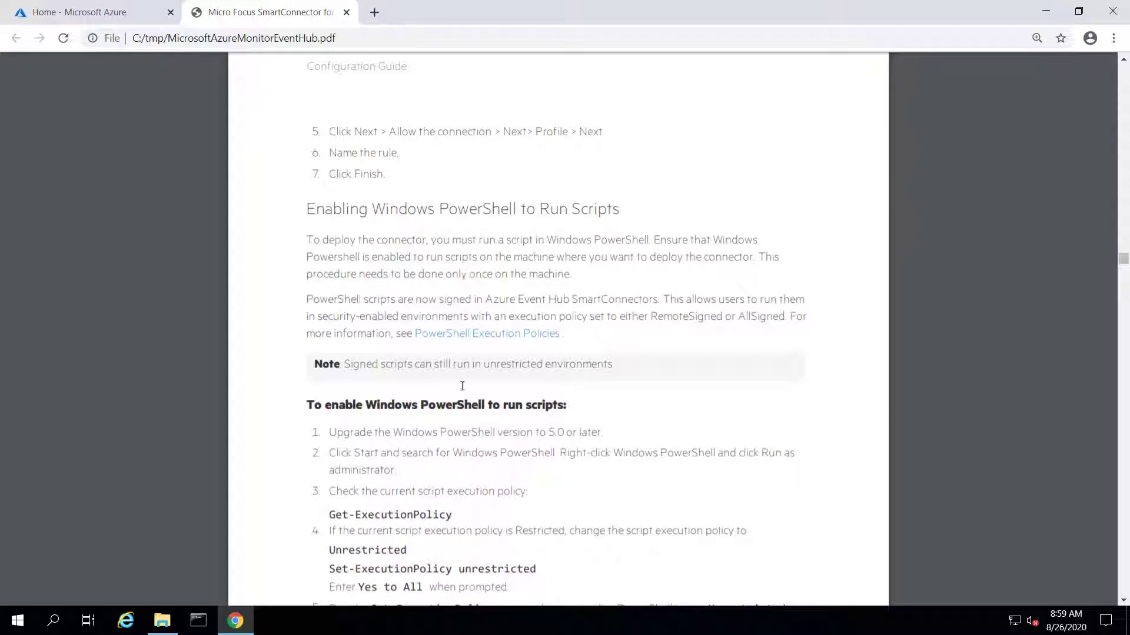
scroll(455, 434, down, 3)
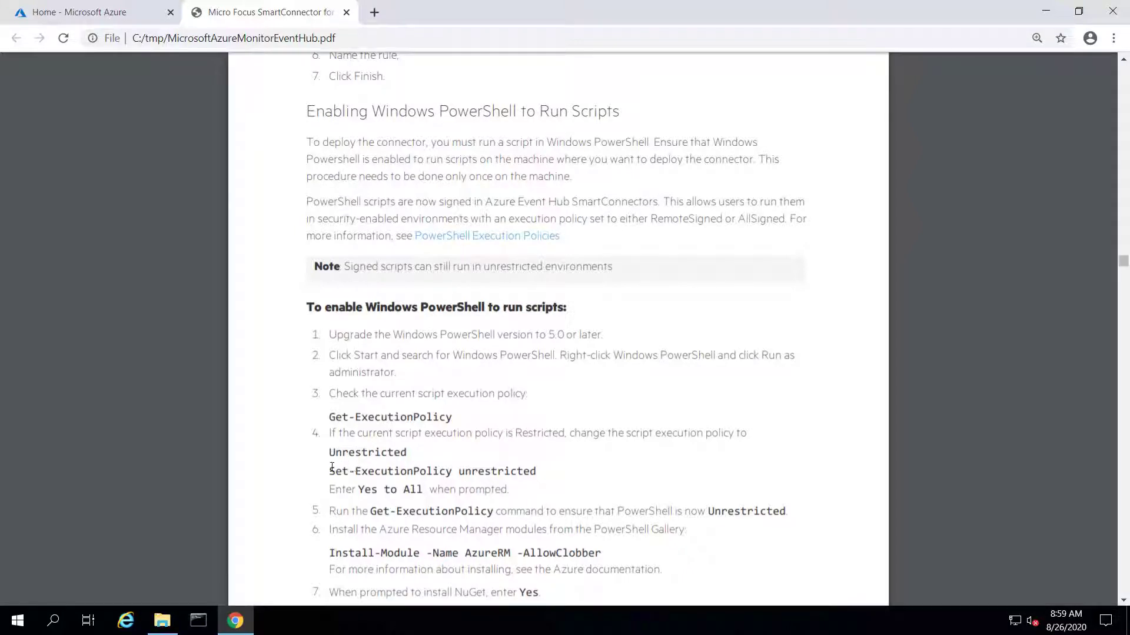
Select the Set-ExecutionPolicy unrestricted and Install-Module -Name AzureRM -AllowClobber commands, then reach 'To deploy the connector'
drag(328, 472, 536, 471)
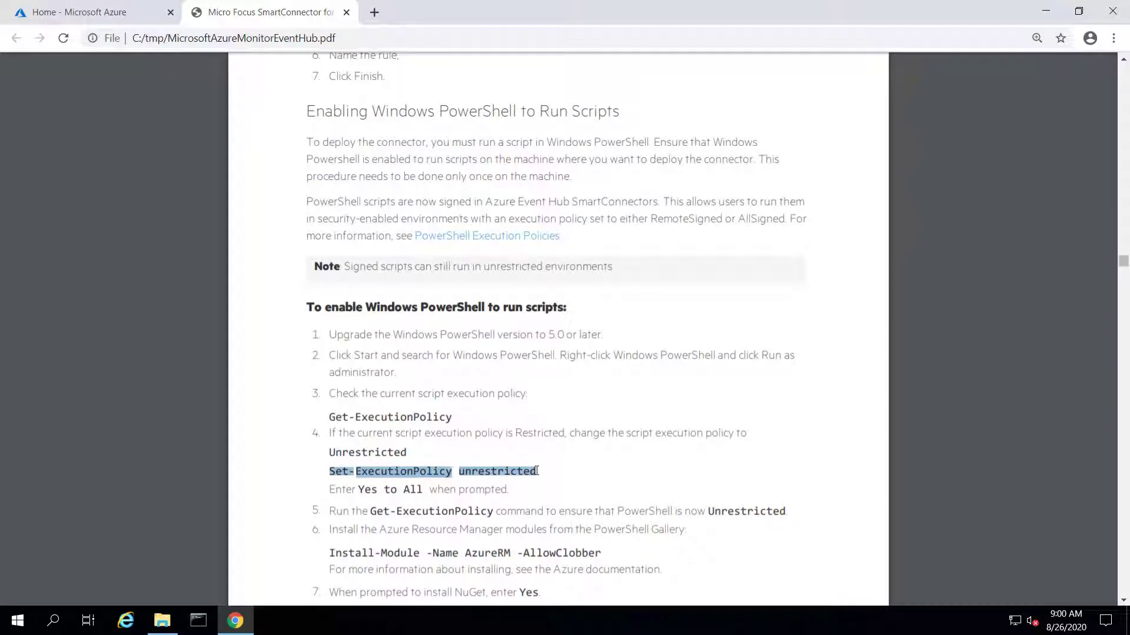
scroll(537, 470, down, 2)
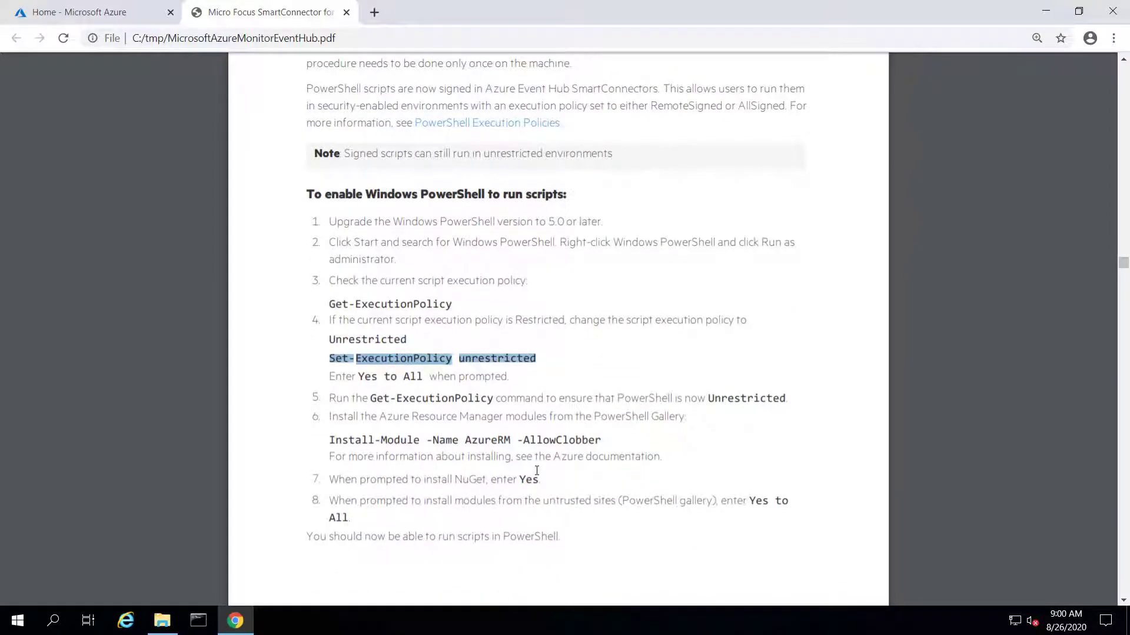
drag(331, 442, 615, 441)
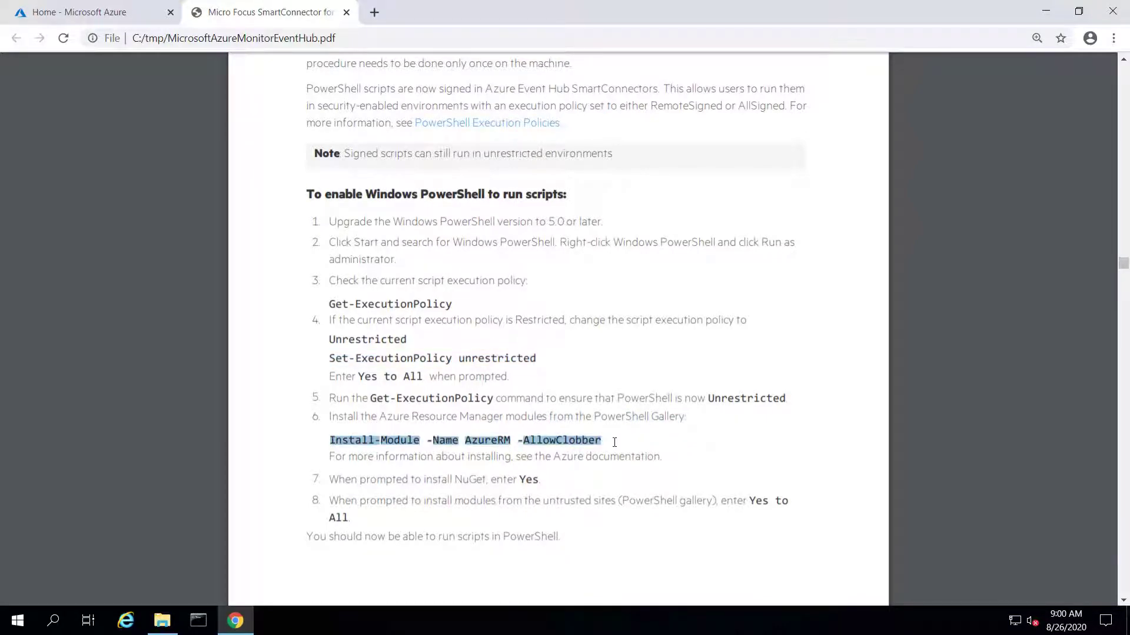
scroll(614, 442, down, 3)
scroll(614, 443, down, 4)
scroll(615, 443, down, 4)
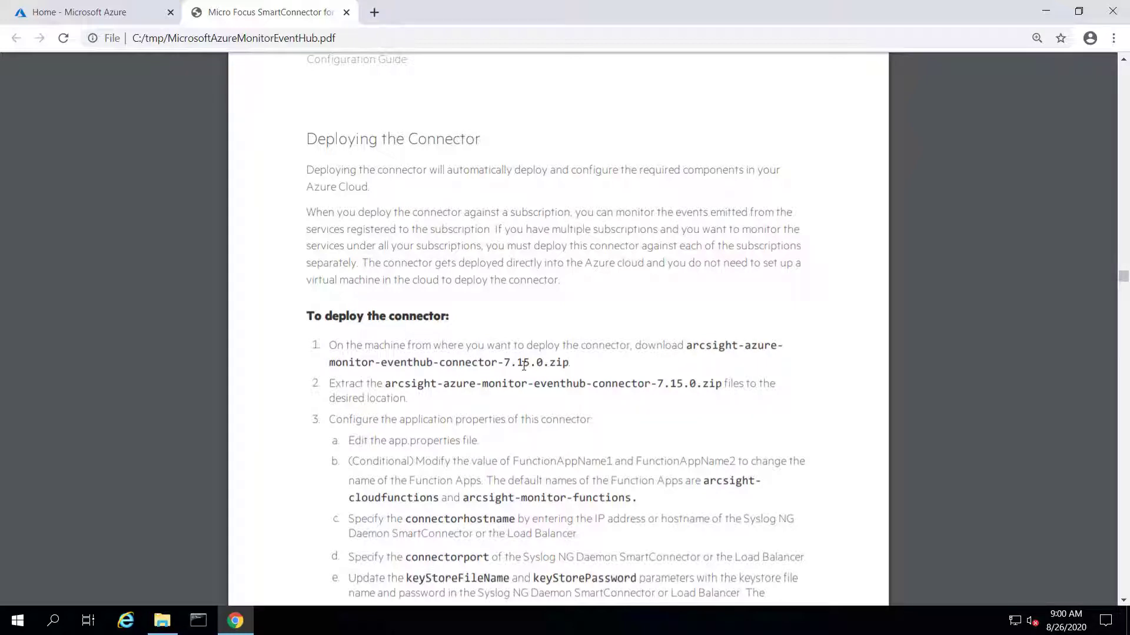
Highlight 'app.properties' in step 3a and the connectorhostname setting in step 3c
scroll(524, 366, down, 3)
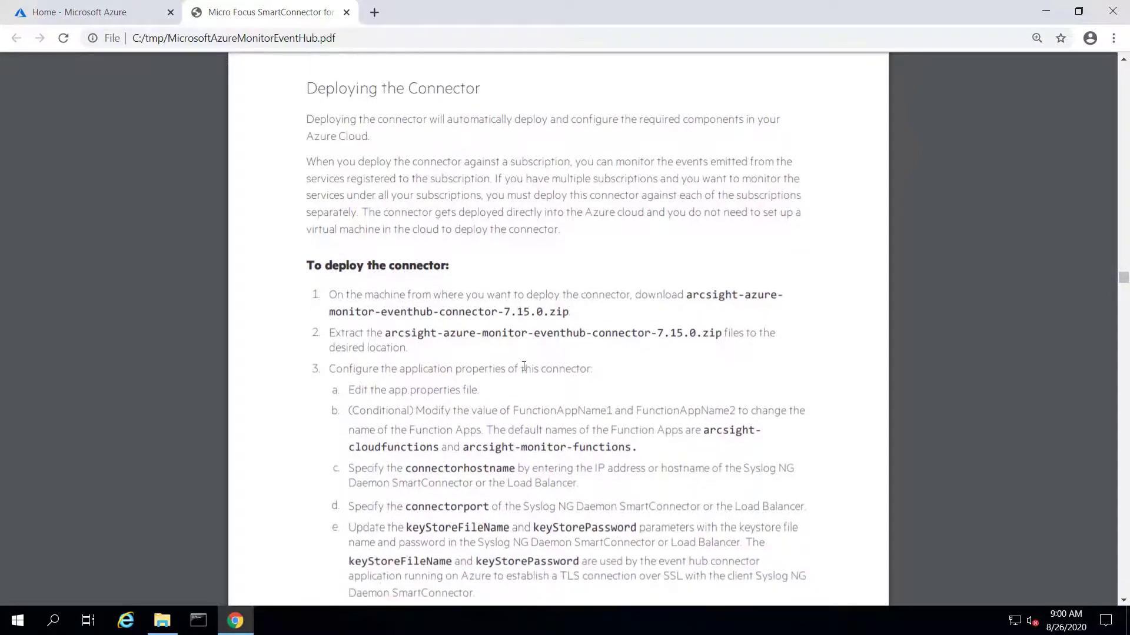
drag(389, 303, 463, 304)
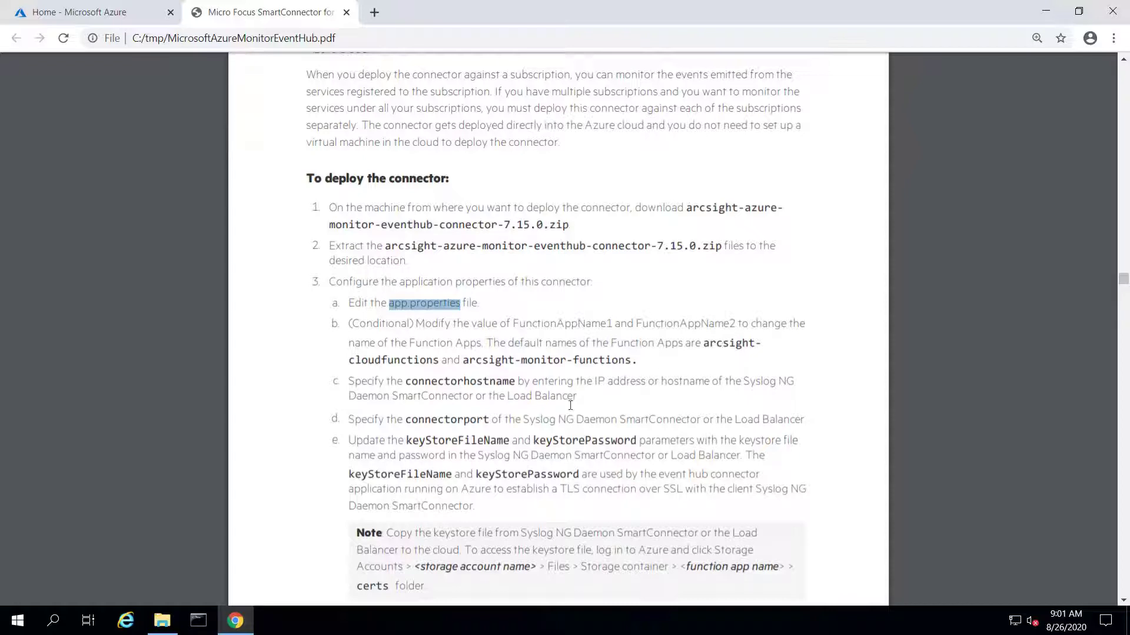
double_click(439, 383)
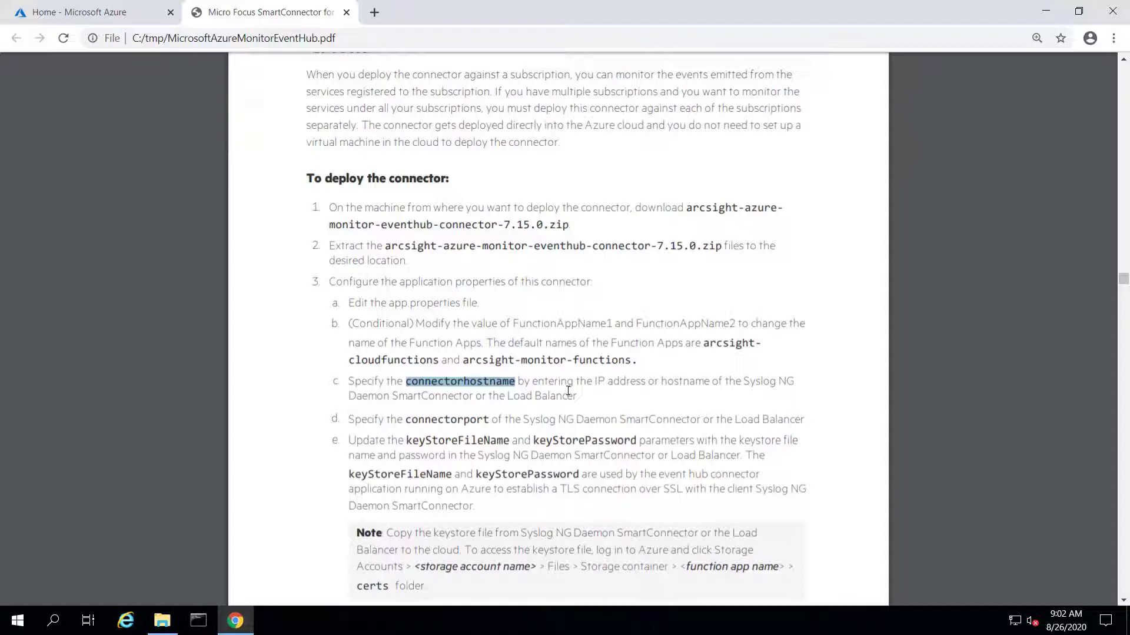
Highlight the keystore note paragraph, then move on to steps f–j covering storageaccountname and Eventhubnamespace
scroll(568, 391, down, 4)
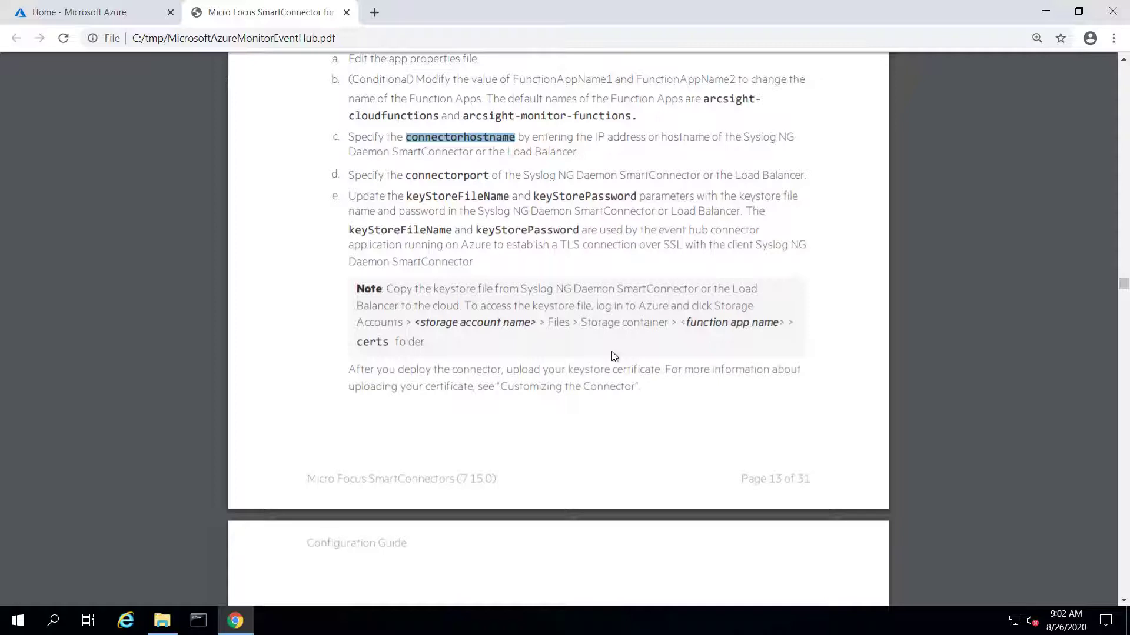
click(457, 348)
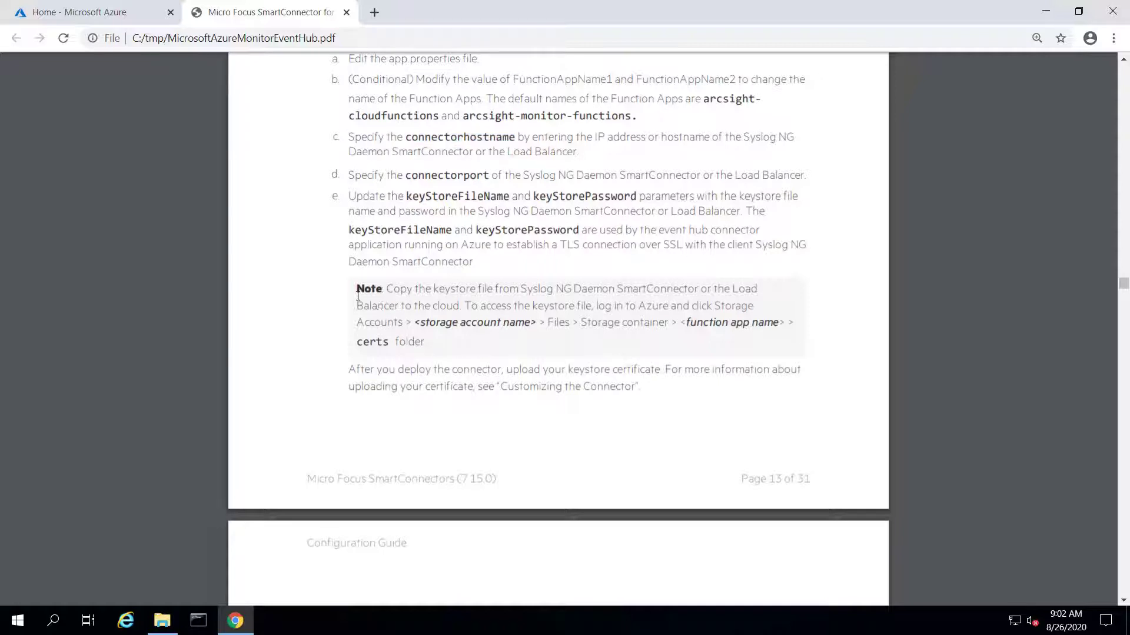
drag(357, 290, 435, 349)
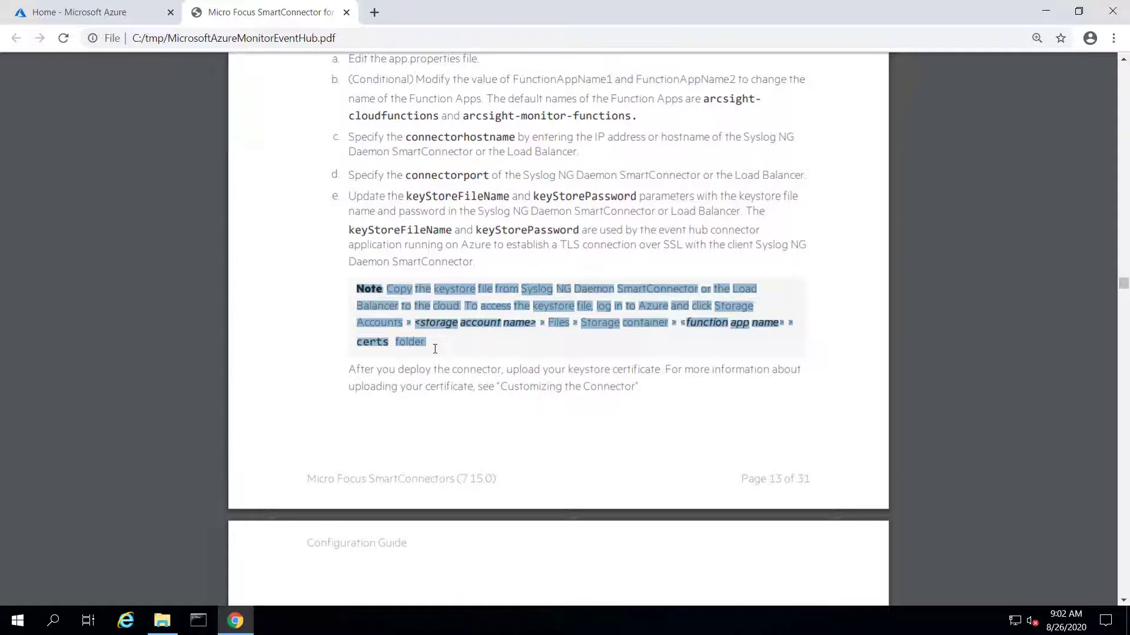
click(435, 349)
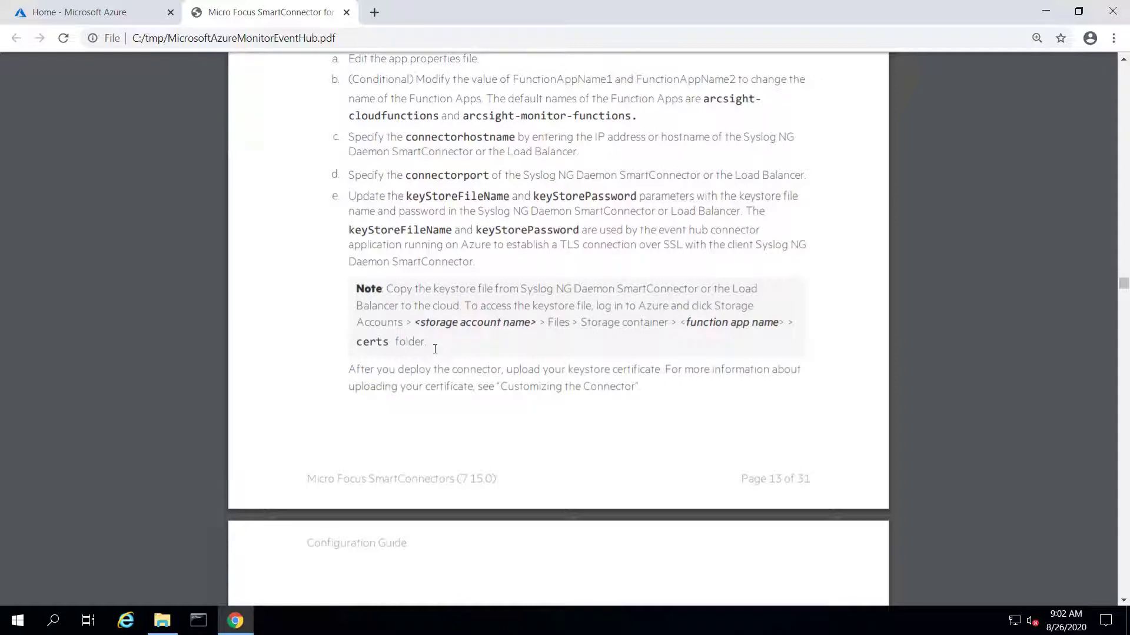
scroll(435, 349, down, 6)
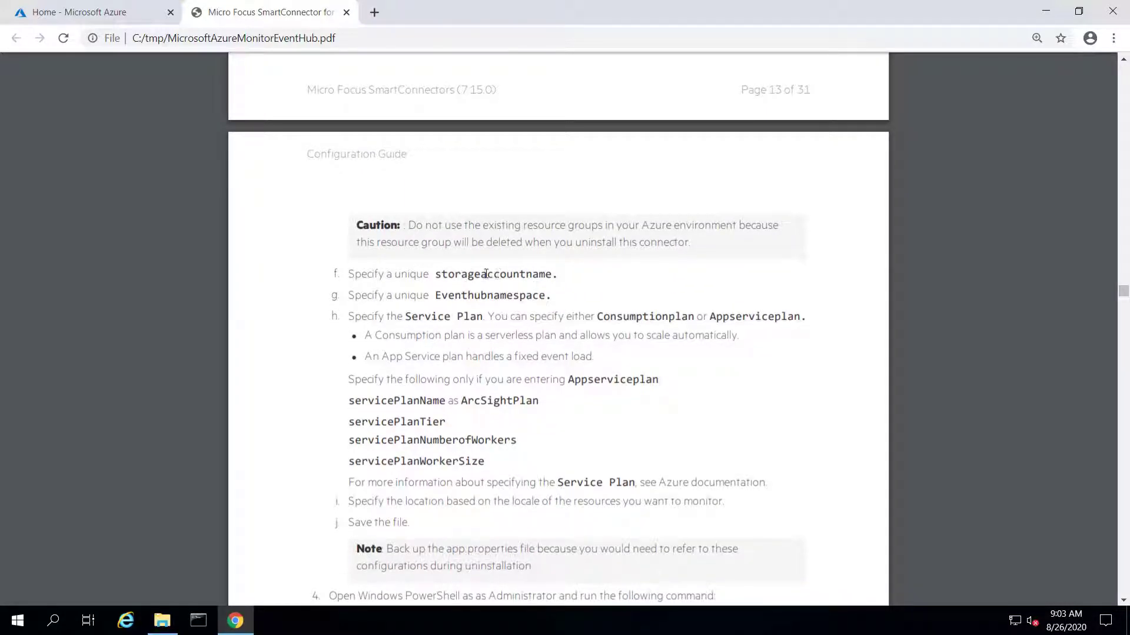
Highlight storageaccountname, Eventhubnamespace and the Service Plan term in steps f–h
double_click(492, 275)
double_click(481, 295)
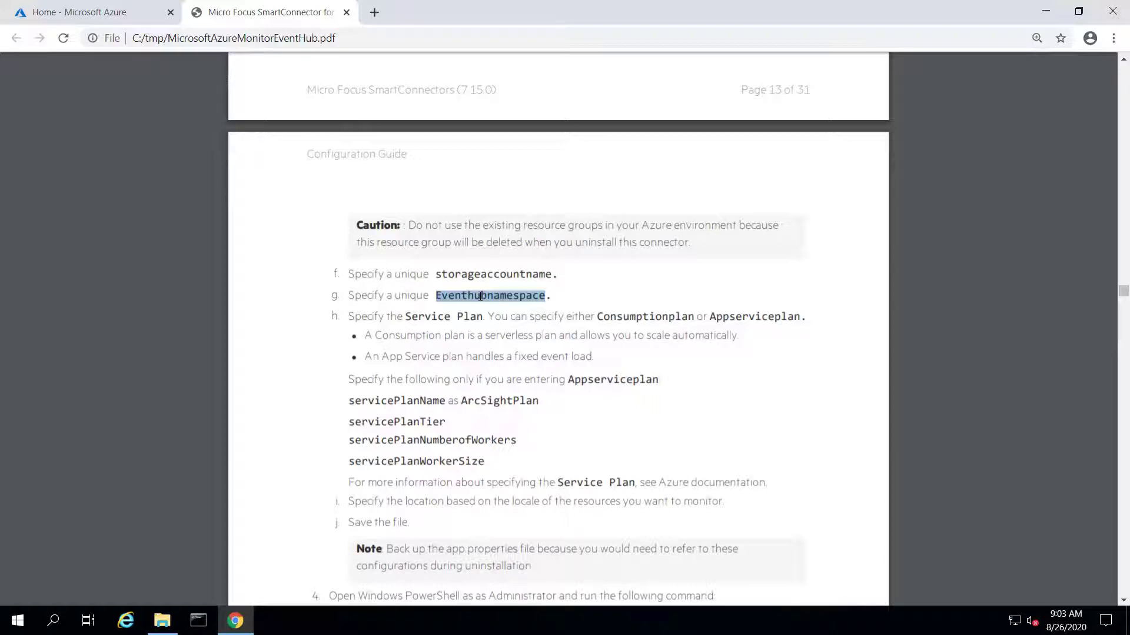
click(413, 322)
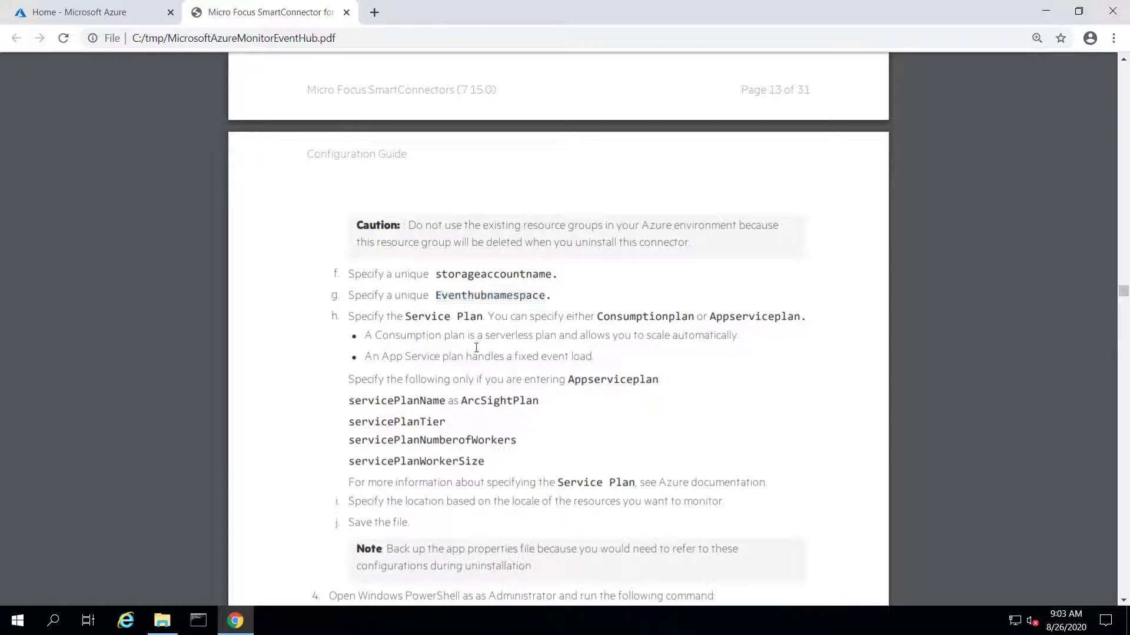
drag(413, 322, 474, 319)
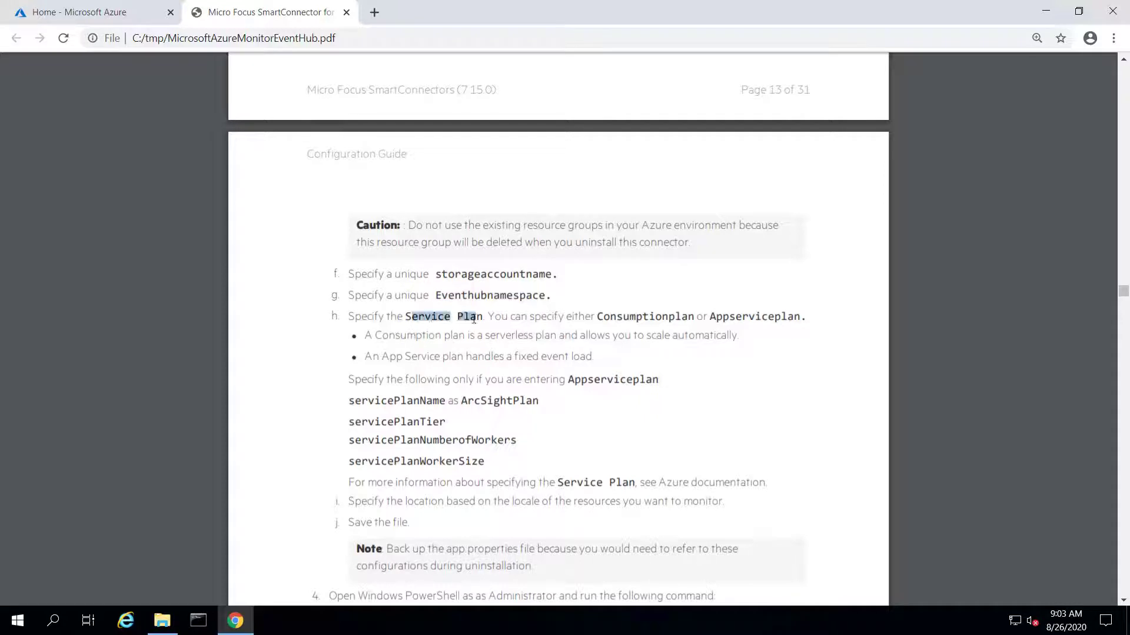
Highlight the Consumptionplan and Appserviceplan options and the four Appserviceplan servicePlan settings
double_click(735, 317)
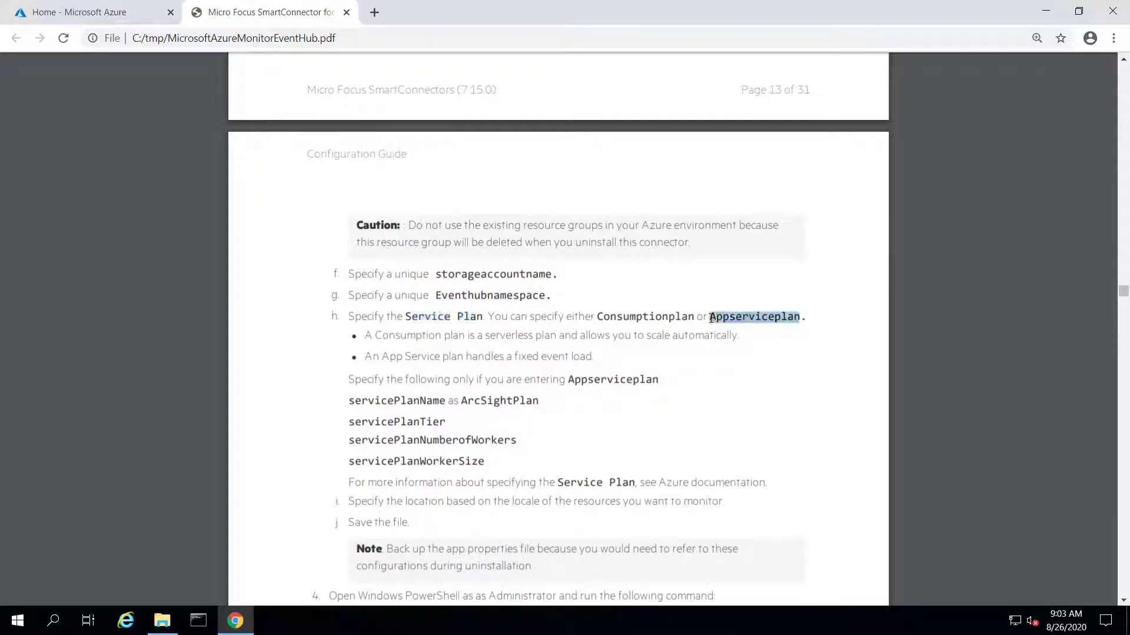
double_click(643, 317)
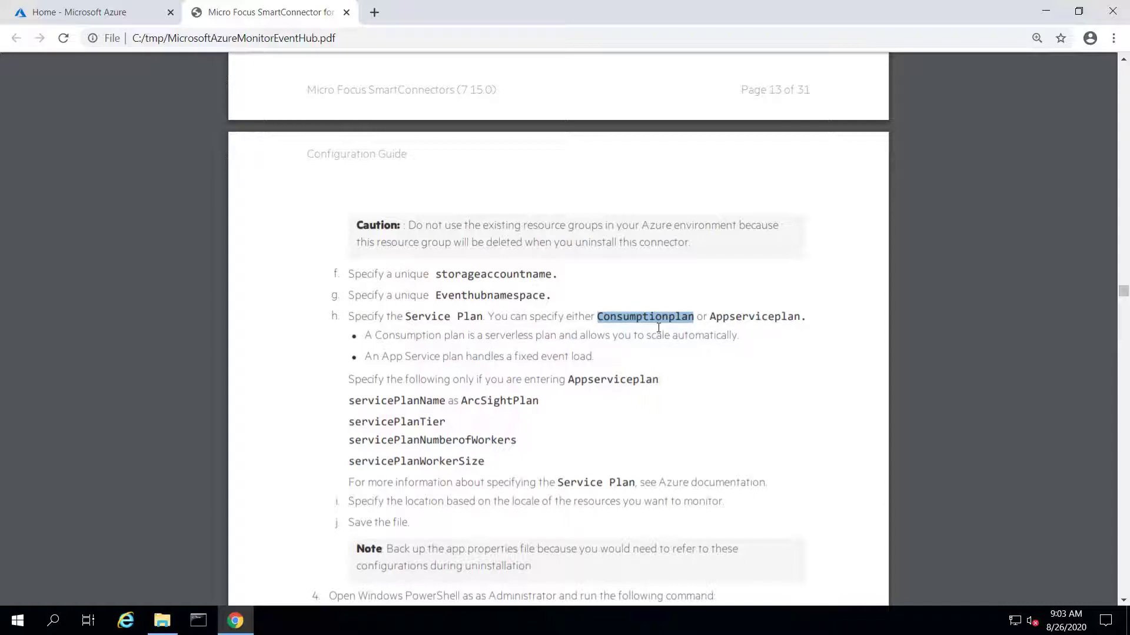
double_click(743, 316)
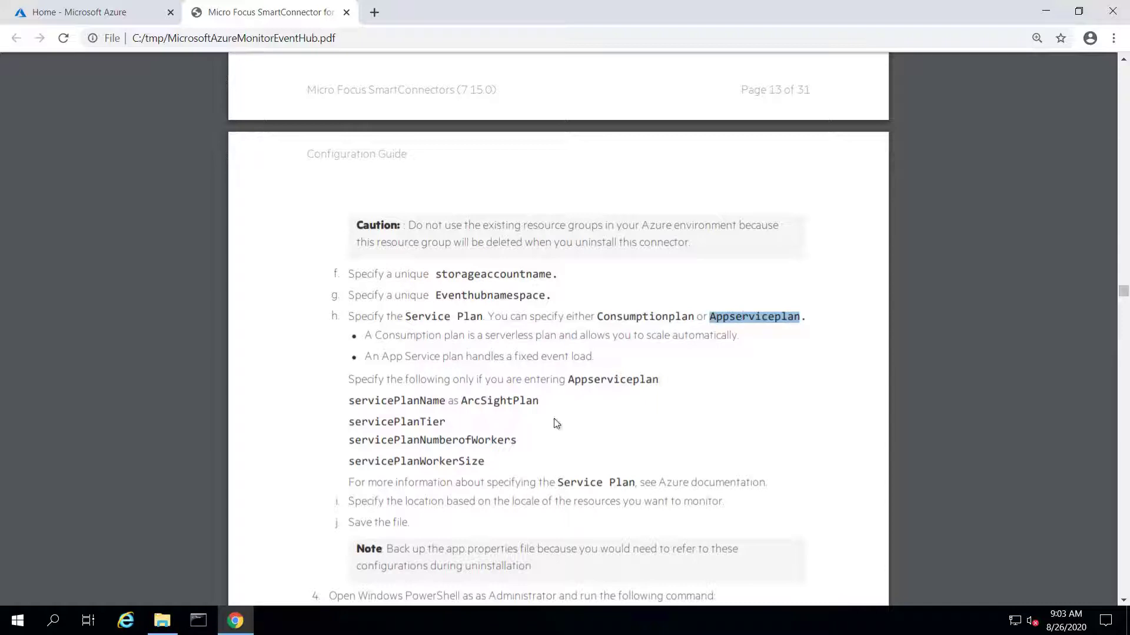
drag(482, 461, 348, 394)
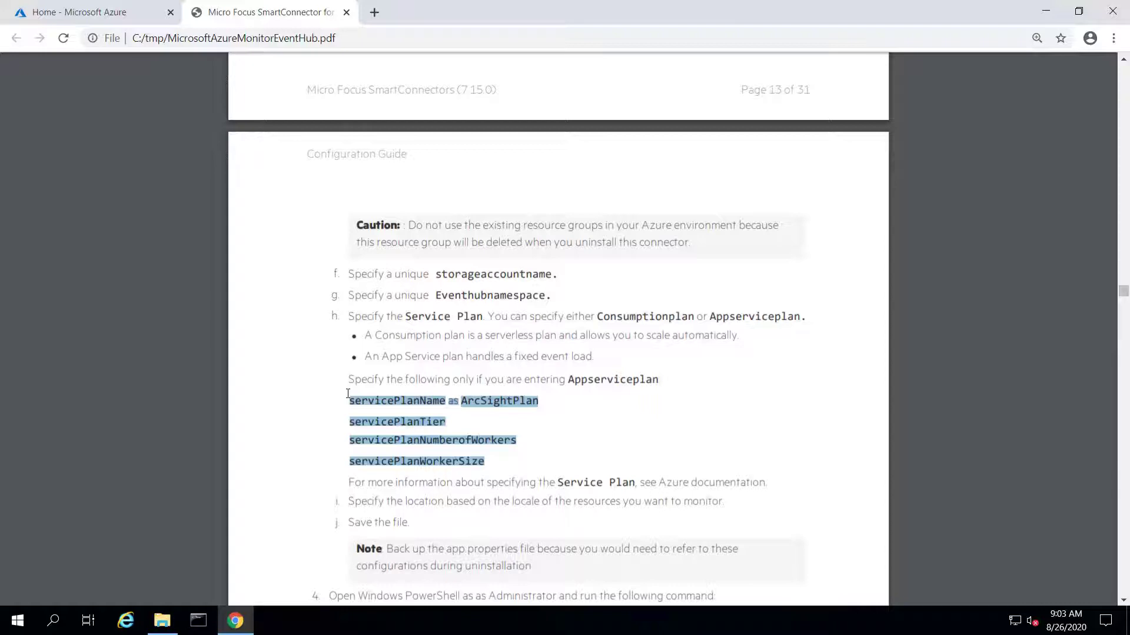
click(587, 441)
Scroll to step 4 and highlight 'PowerShell as Administrator'
scroll(587, 441, down, 4)
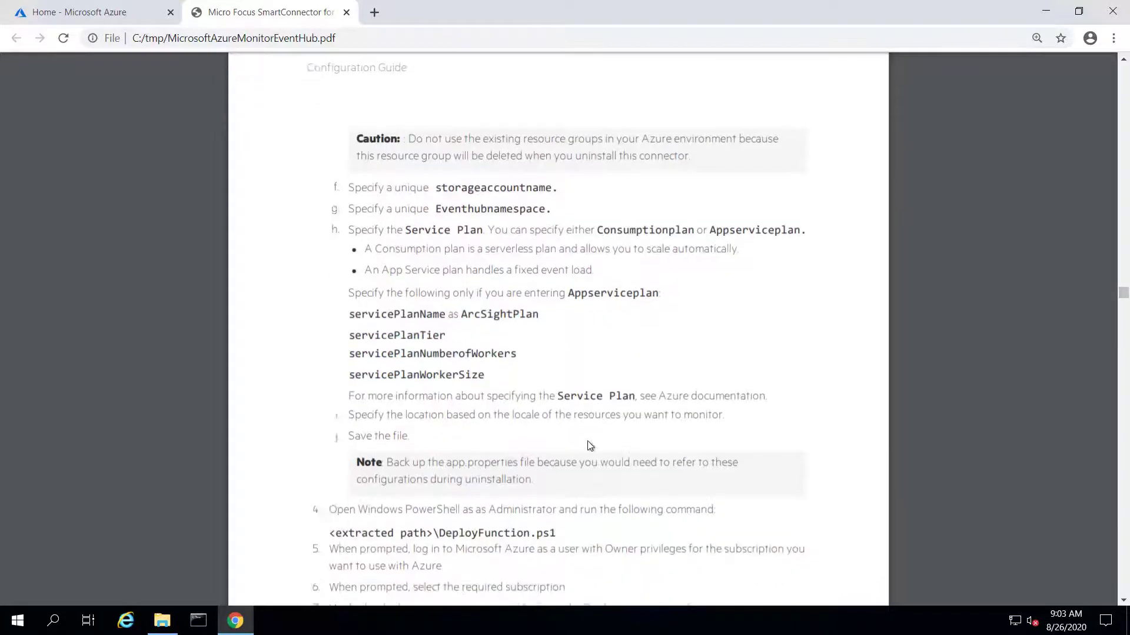
scroll(590, 446, down, 2)
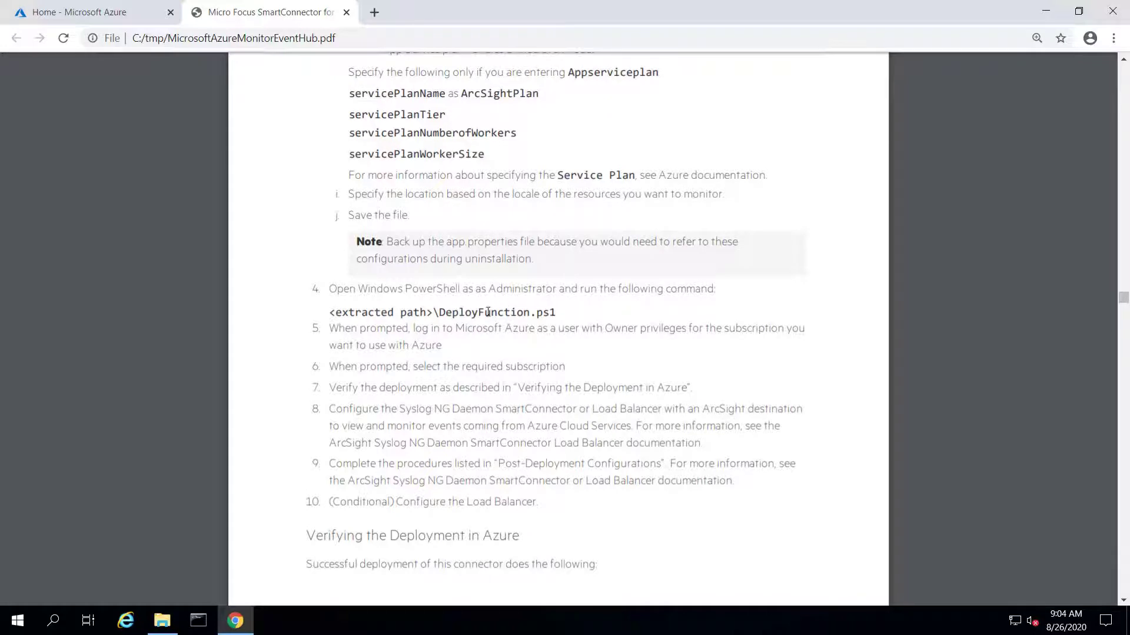
drag(405, 288, 560, 286)
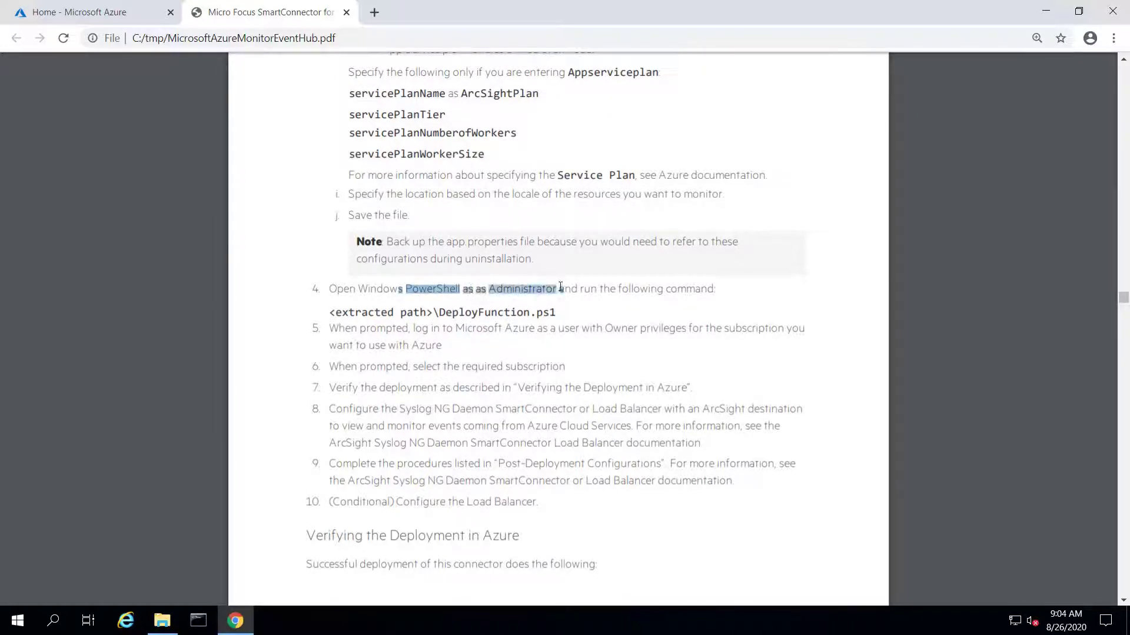
Open C:\tmp\app.properties in Notepad++ from File Explorer
click(163, 620)
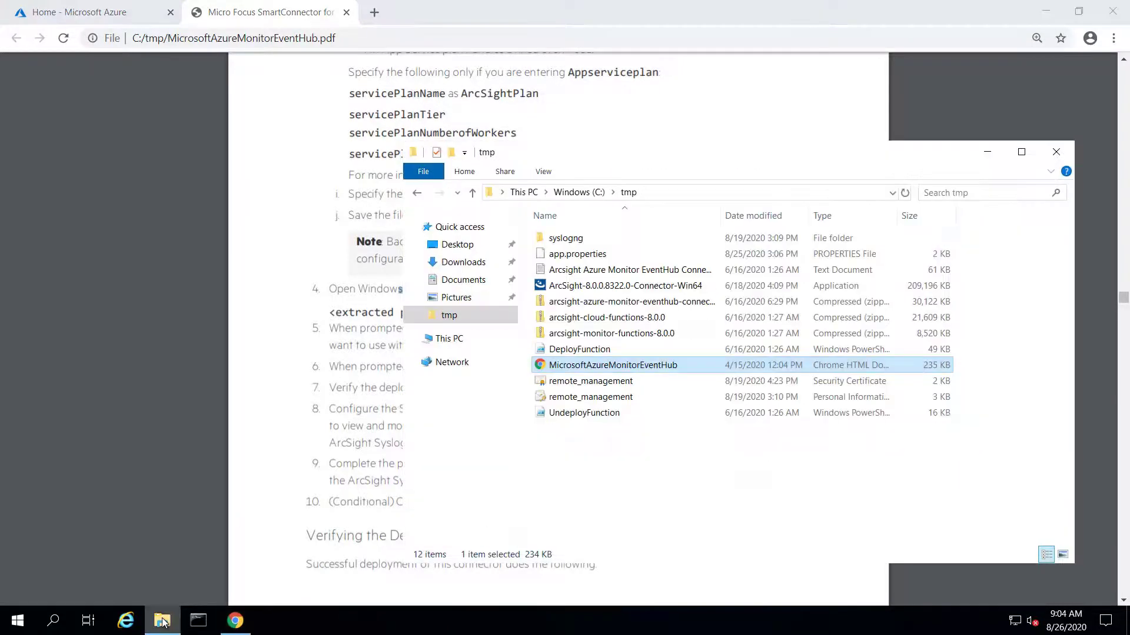
click(640, 510)
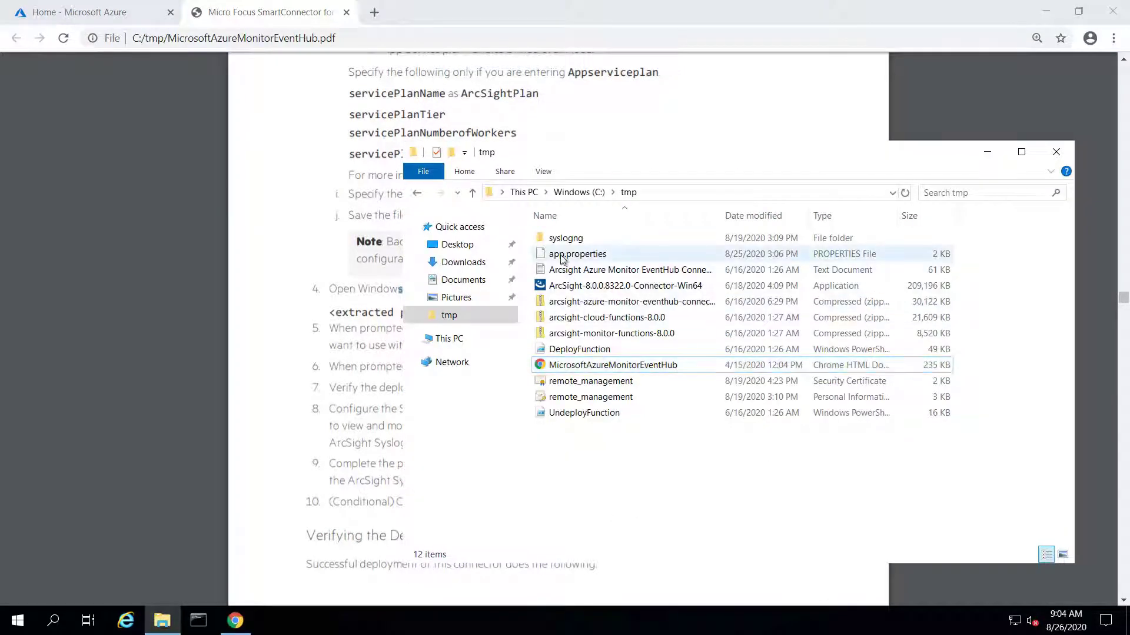
right_click(562, 257)
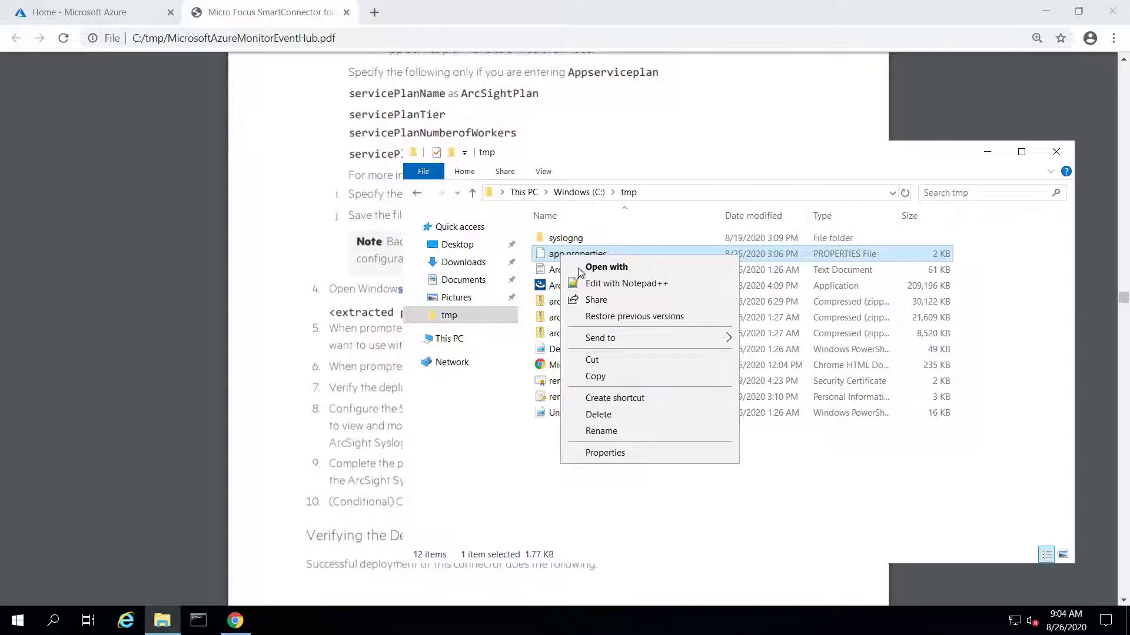
click(585, 283)
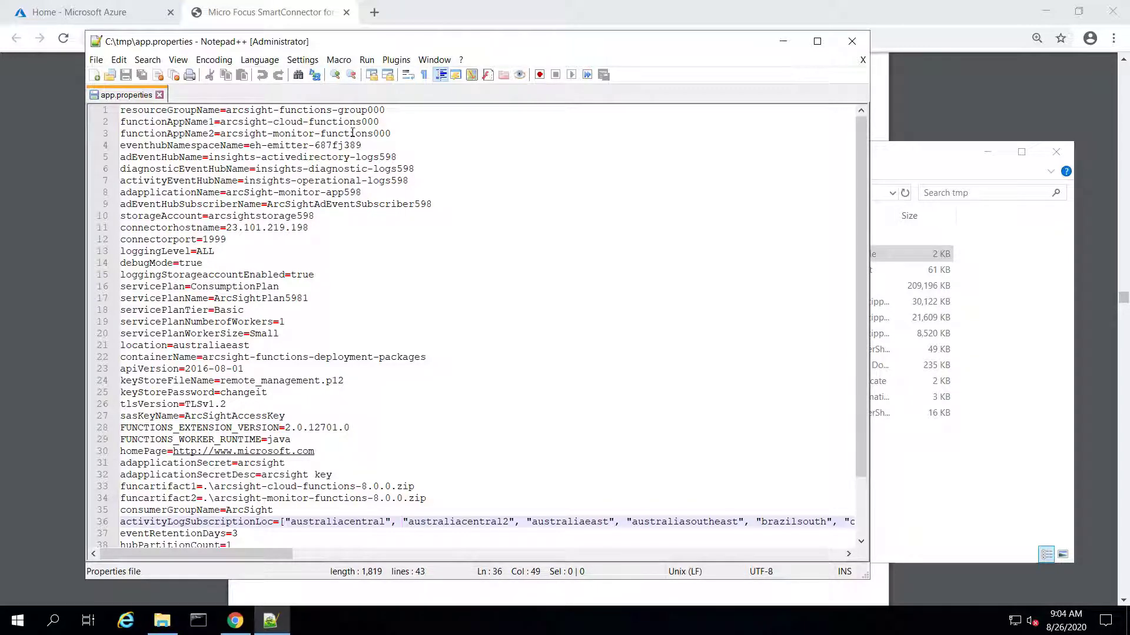
double_click(391, 133)
click(384, 109)
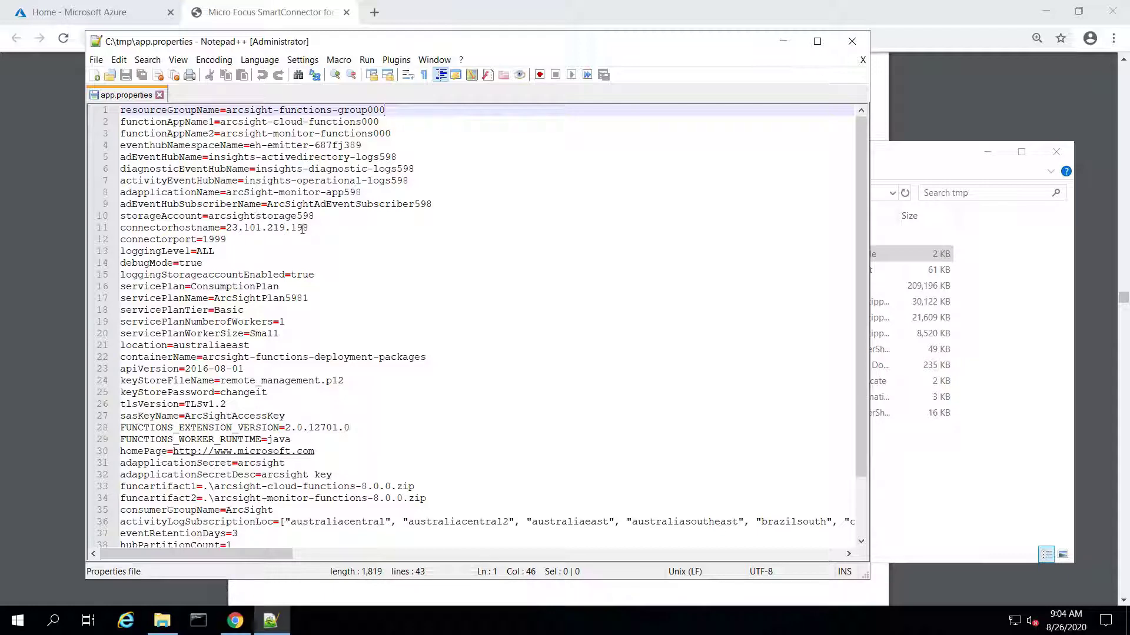
drag(310, 229, 227, 229)
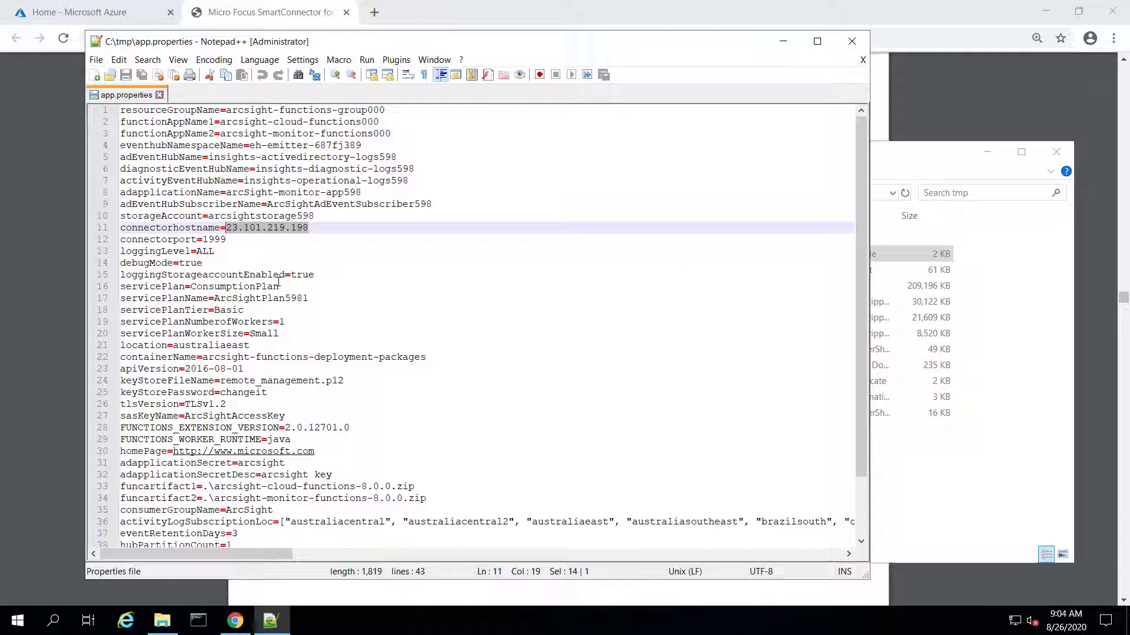
double_click(206, 251)
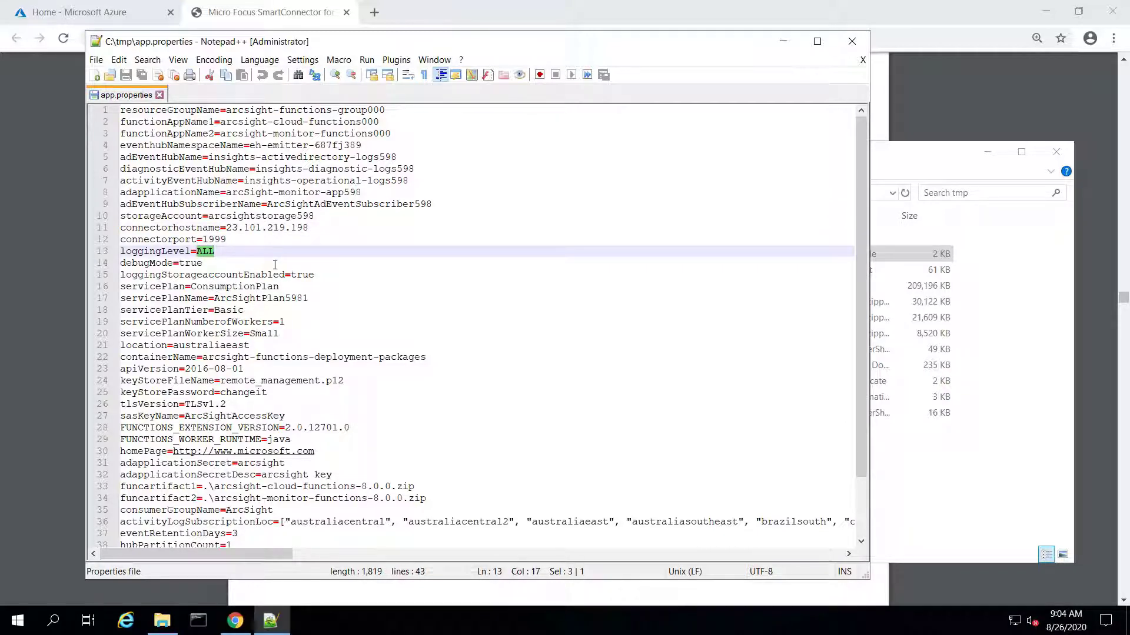
double_click(194, 263)
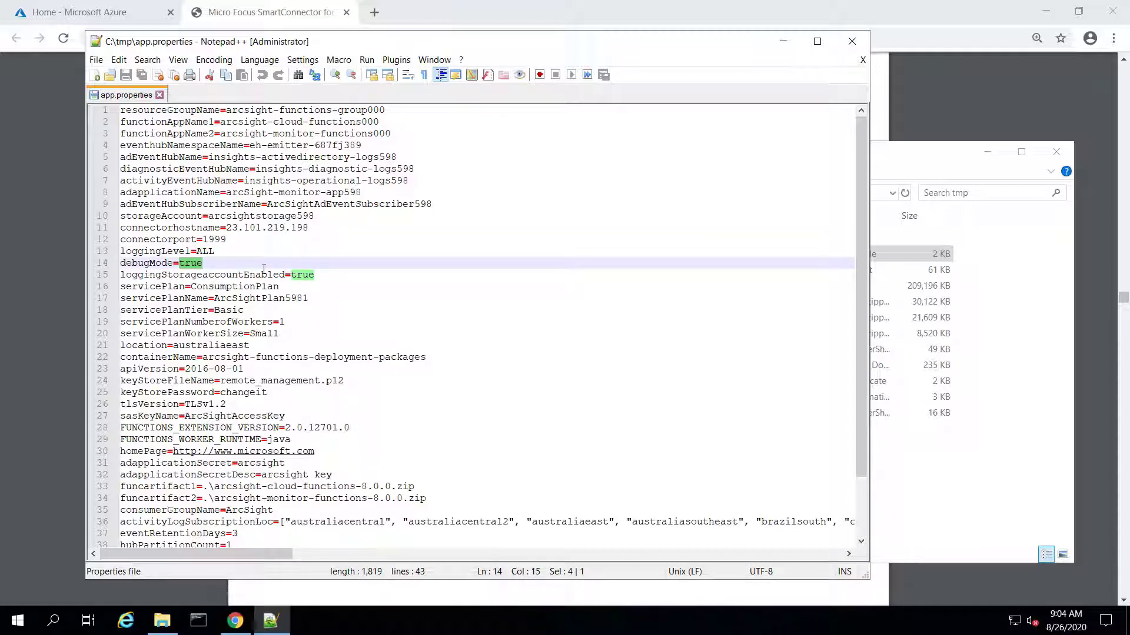
double_click(303, 275)
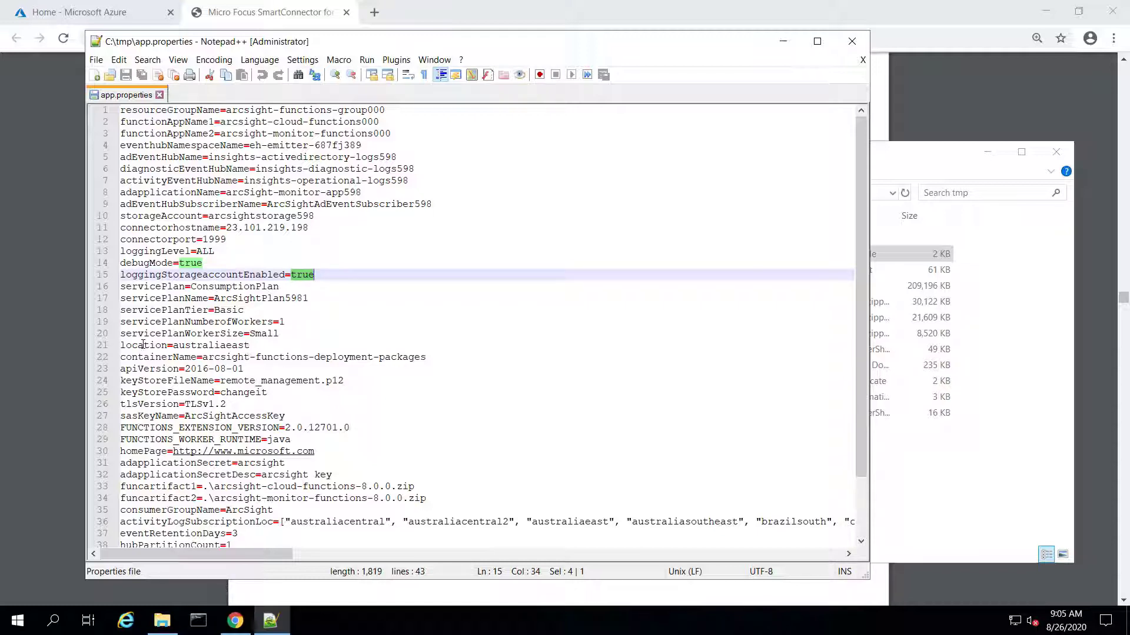
double_click(222, 345)
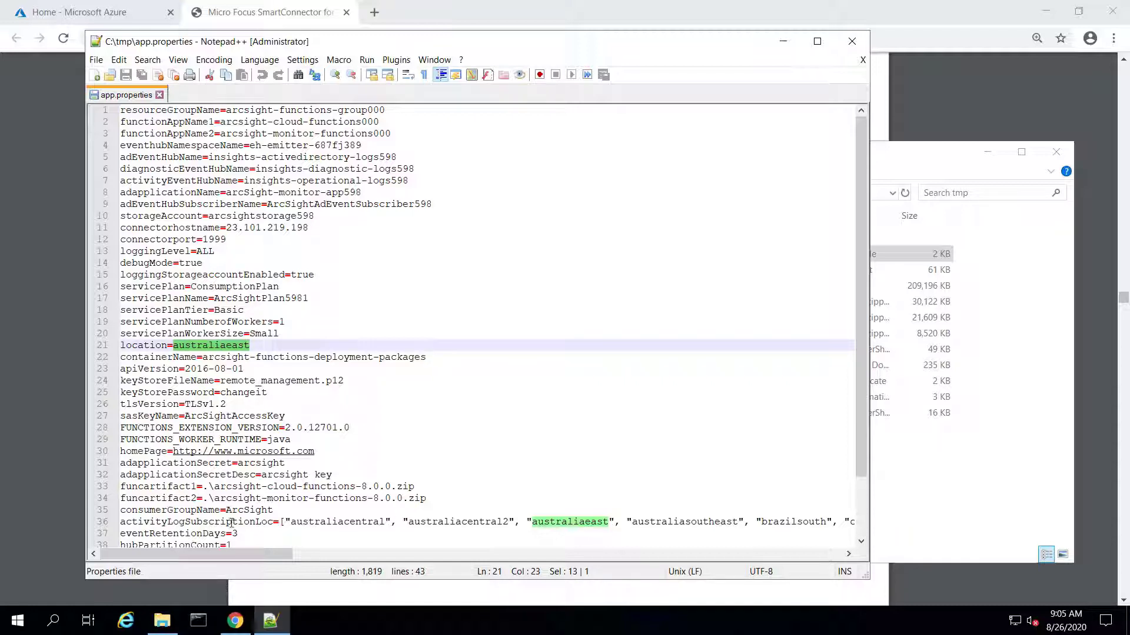
click(189, 522)
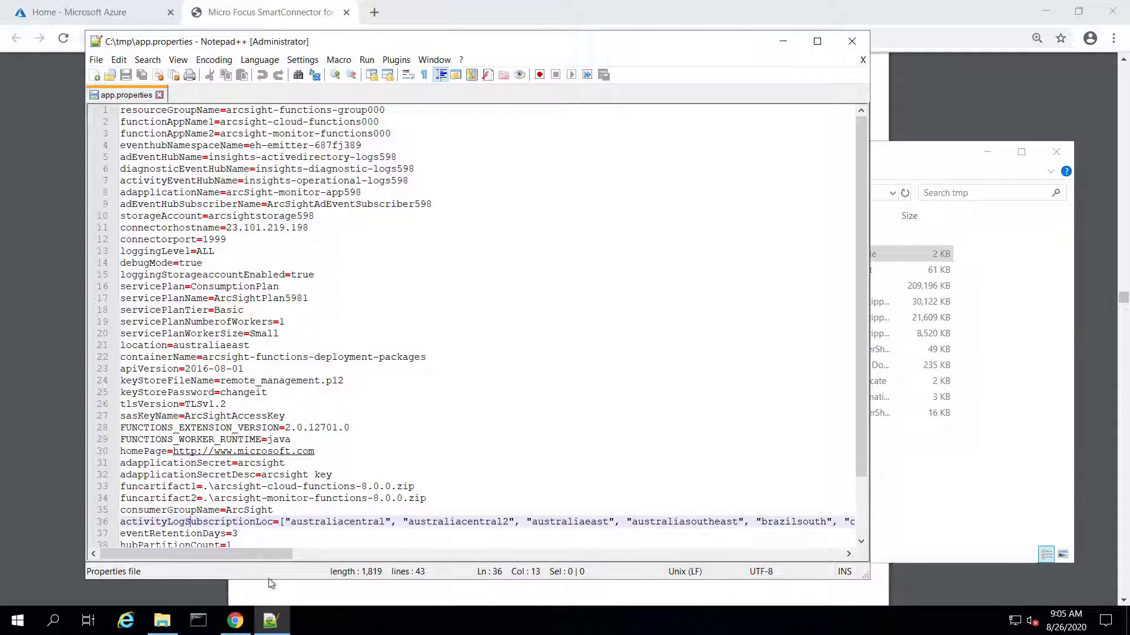
drag(188, 555, 129, 574)
double_click(202, 346)
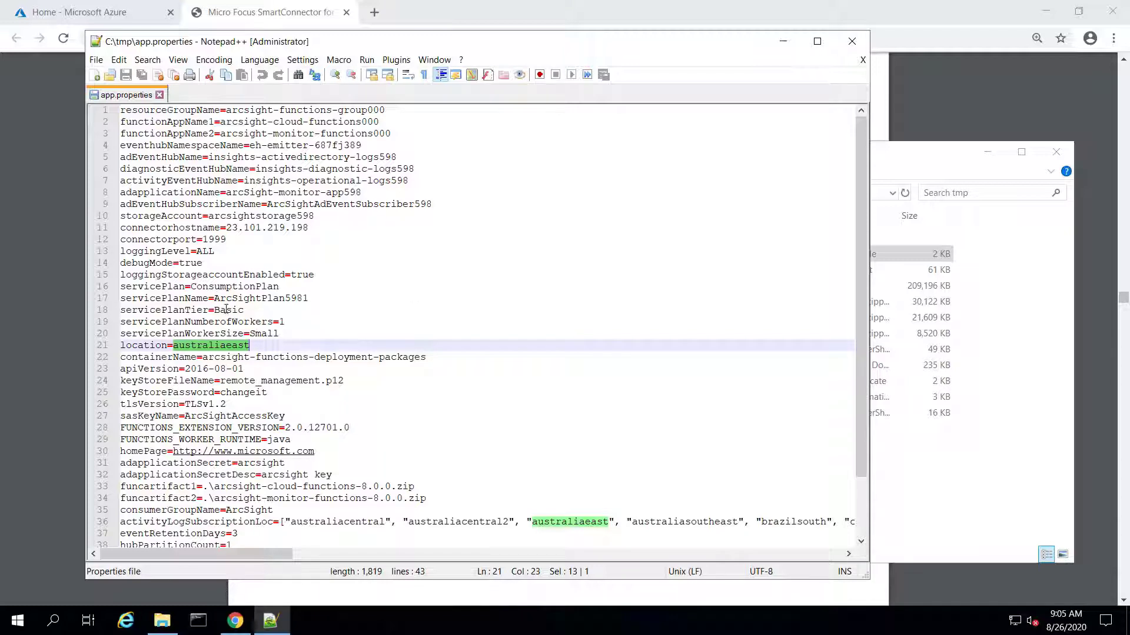
double_click(279, 381)
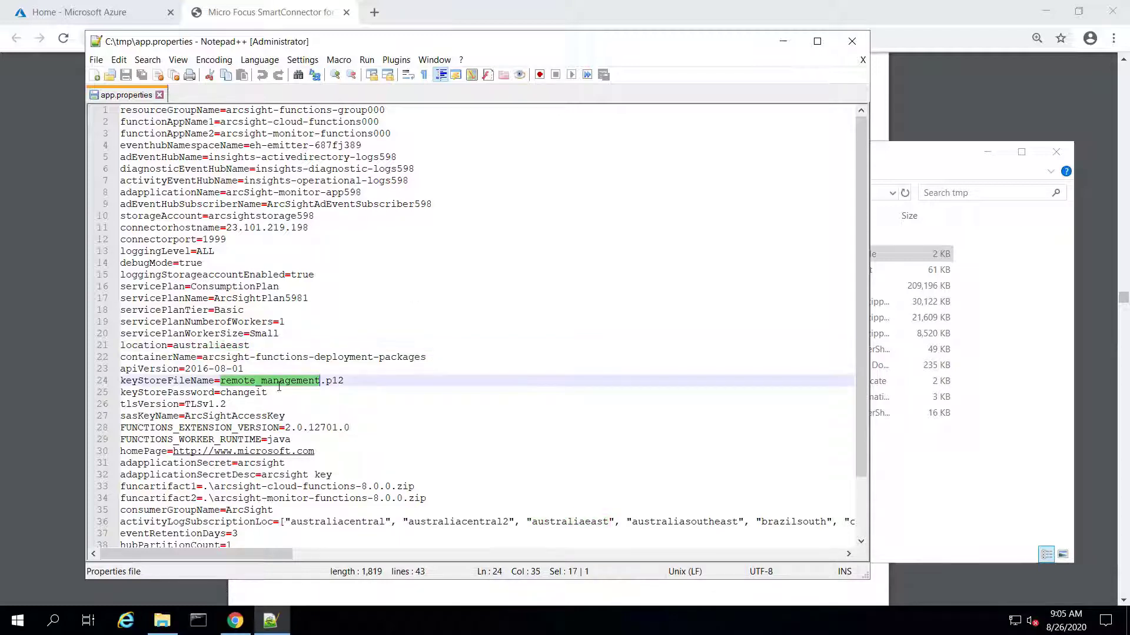
Highlight the keystore password value and review lines 1–11 of app.properties
double_click(242, 397)
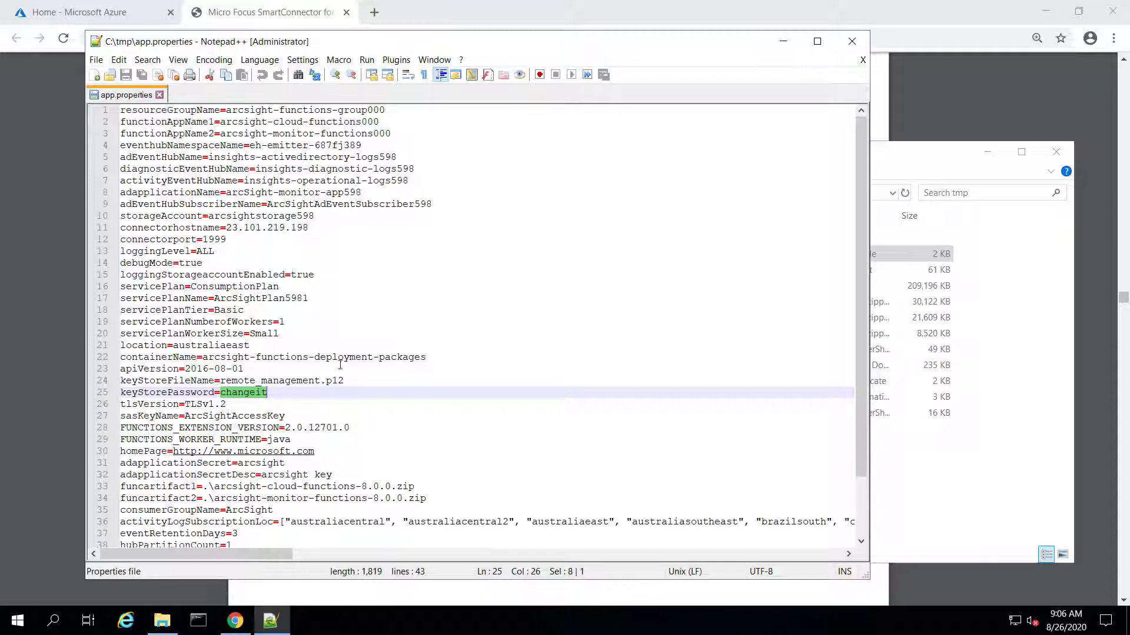
drag(316, 227, 118, 110)
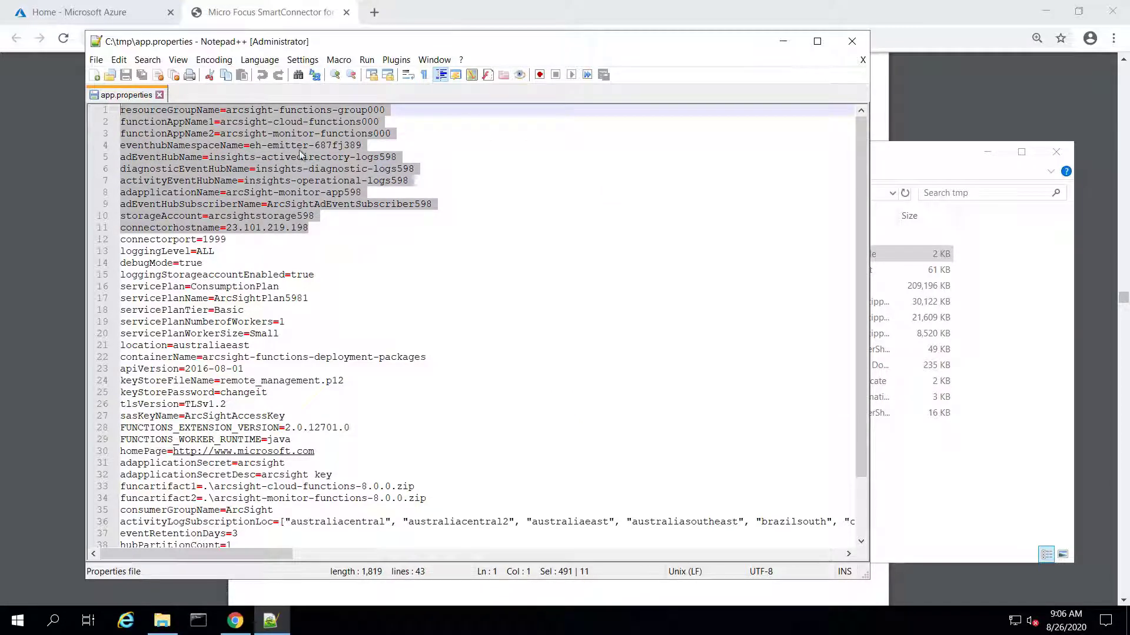
click(338, 210)
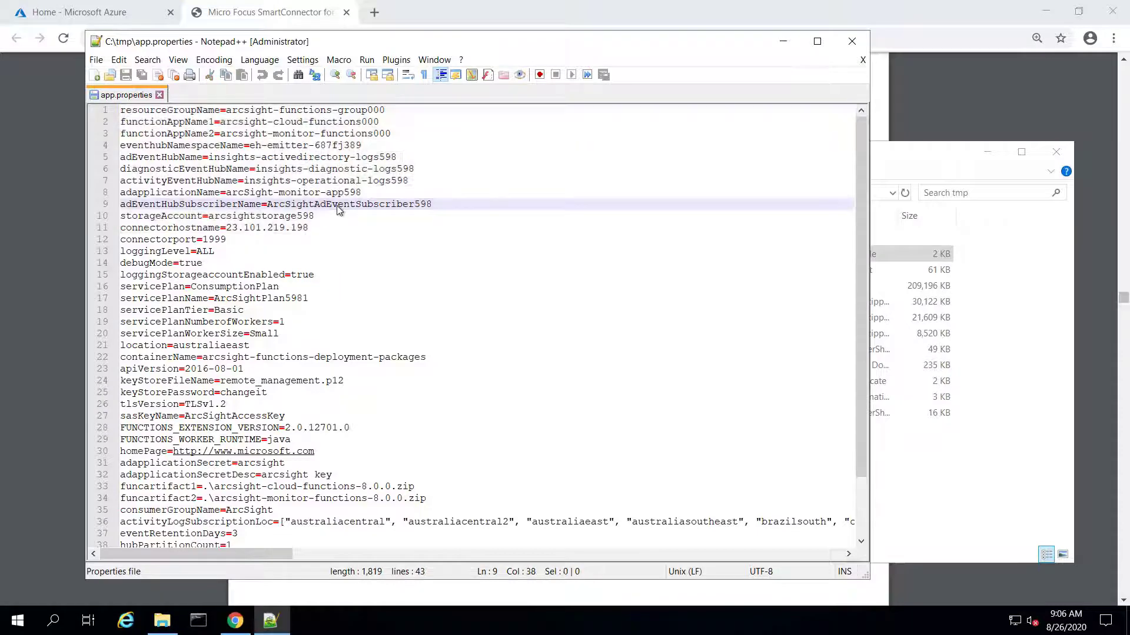
scroll(338, 206, down, 2)
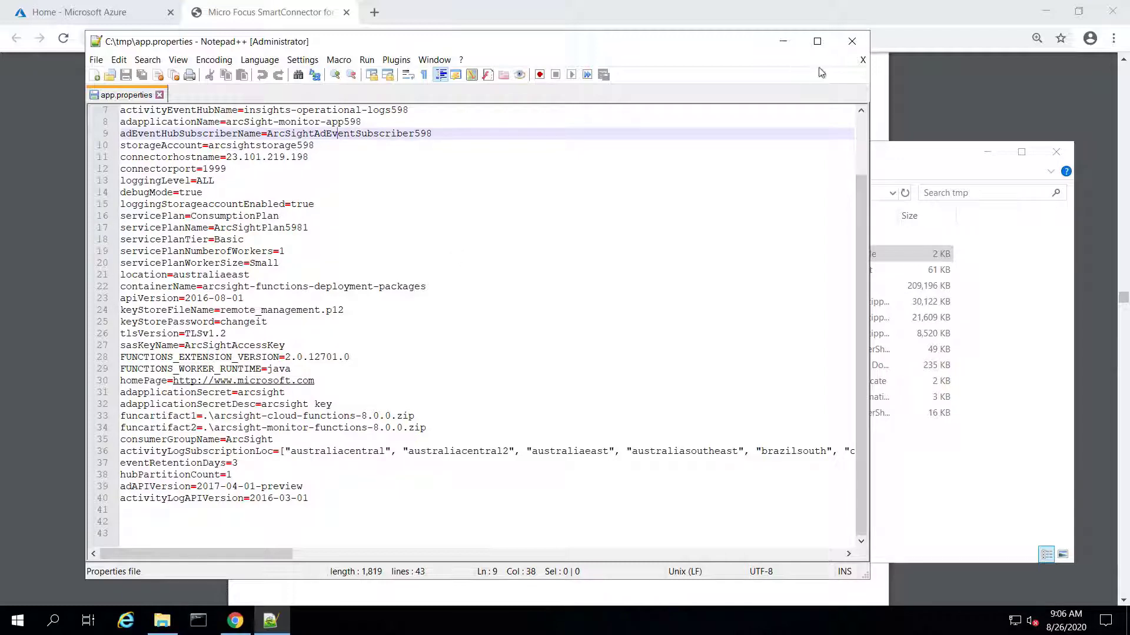
scroll(724, 212, up, 2)
Check the ArcSightAdEventSubscriber598, logs598, functionAppName2 and 687fj389 namespace values, then return to Chrome
double_click(419, 204)
double_click(396, 180)
double_click(394, 169)
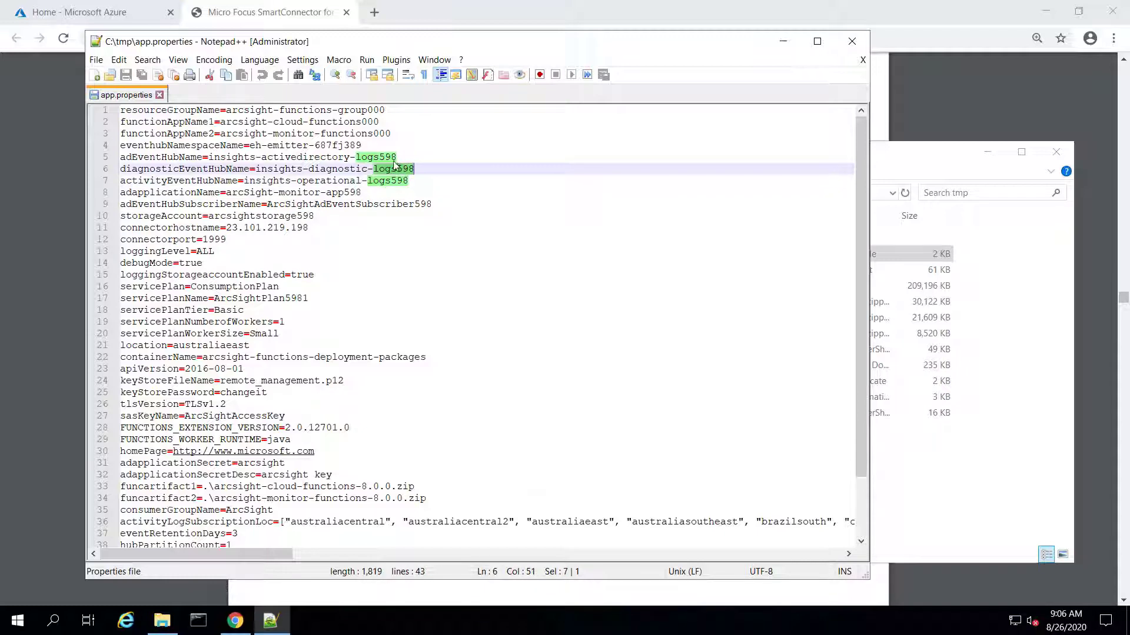
click(387, 157)
double_click(386, 157)
click(384, 133)
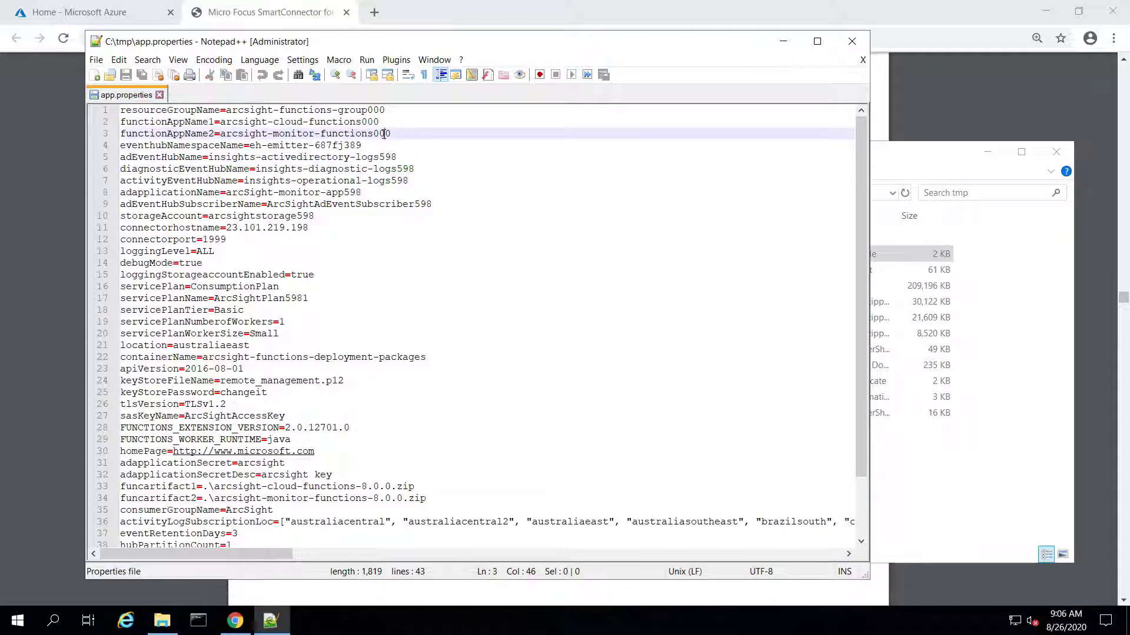
triple_click(384, 133)
double_click(353, 145)
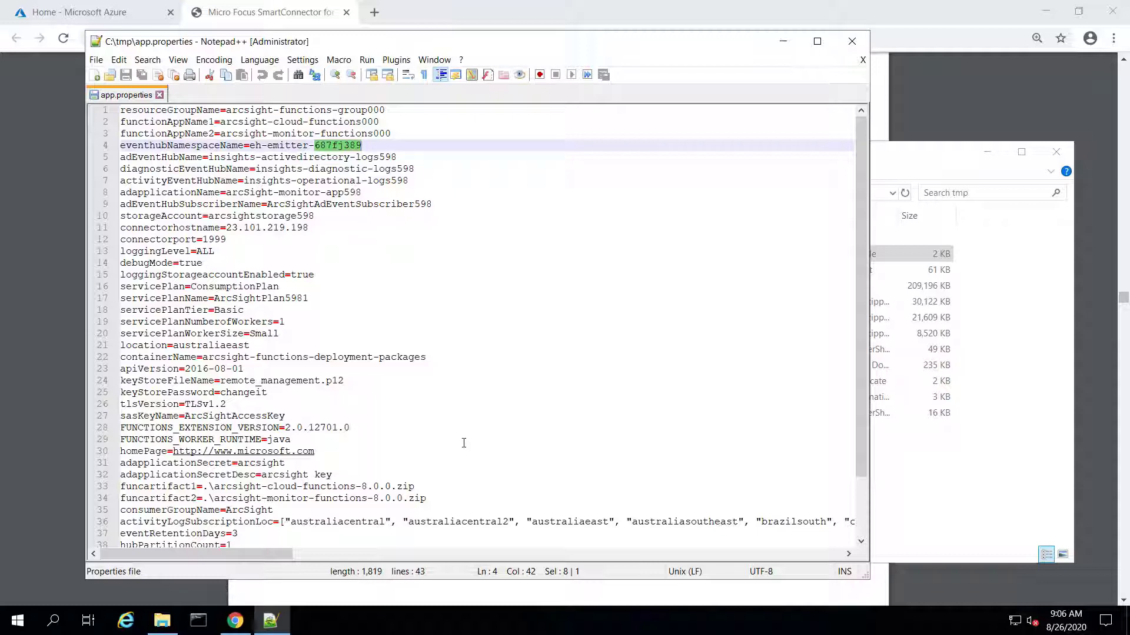
click(45, 456)
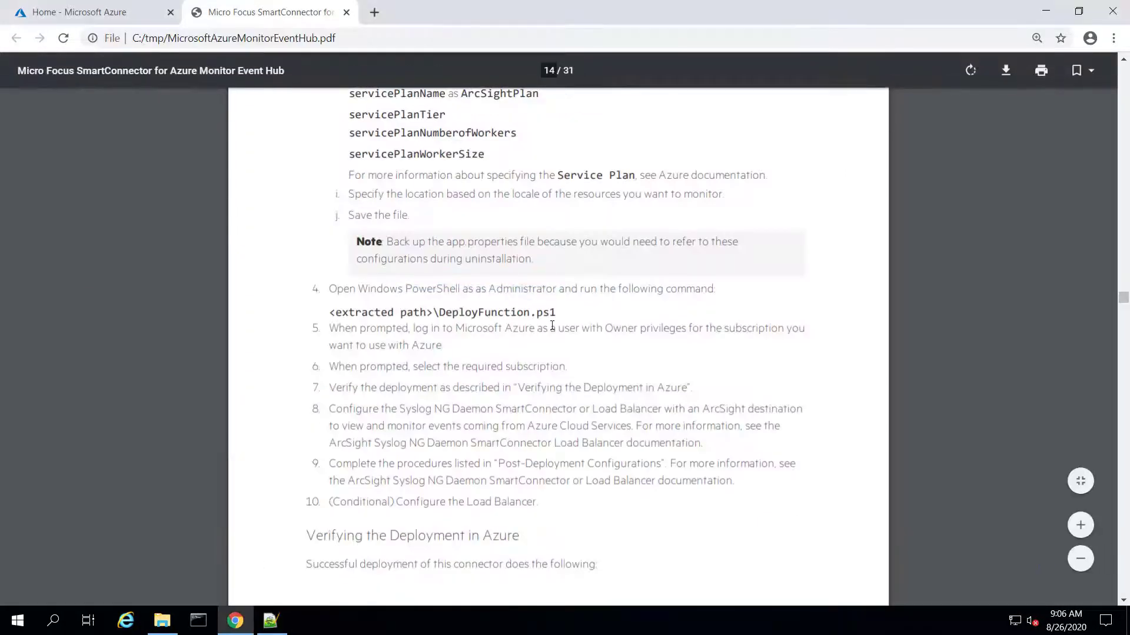
Select the <extracted path>\DeployFunction.ps1 command in step 4 of the guide
drag(557, 313, 437, 312)
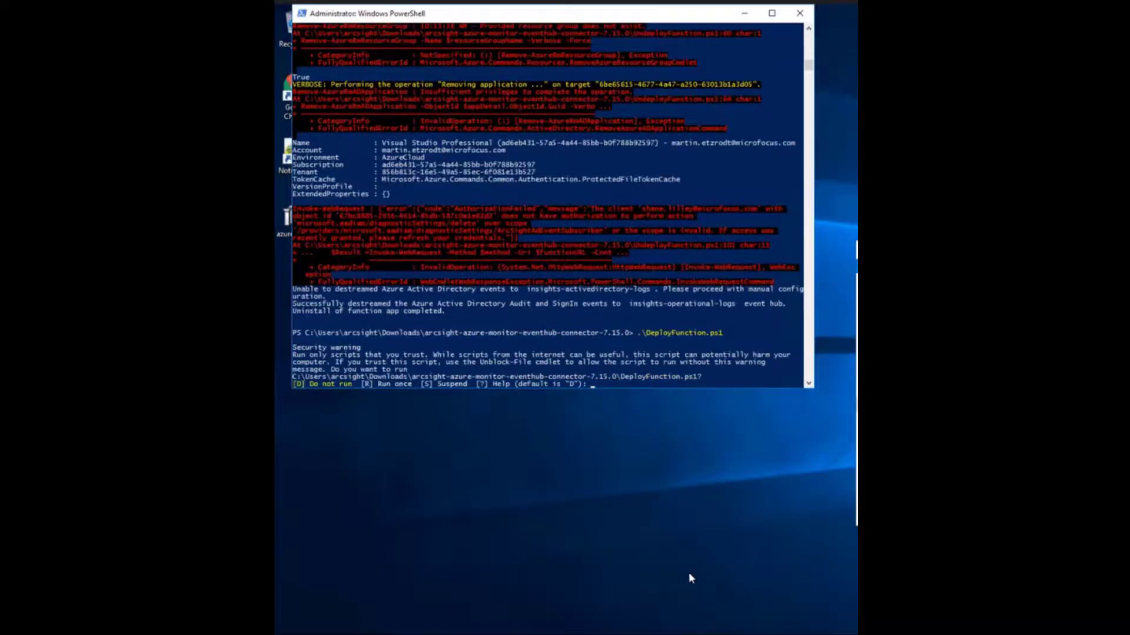
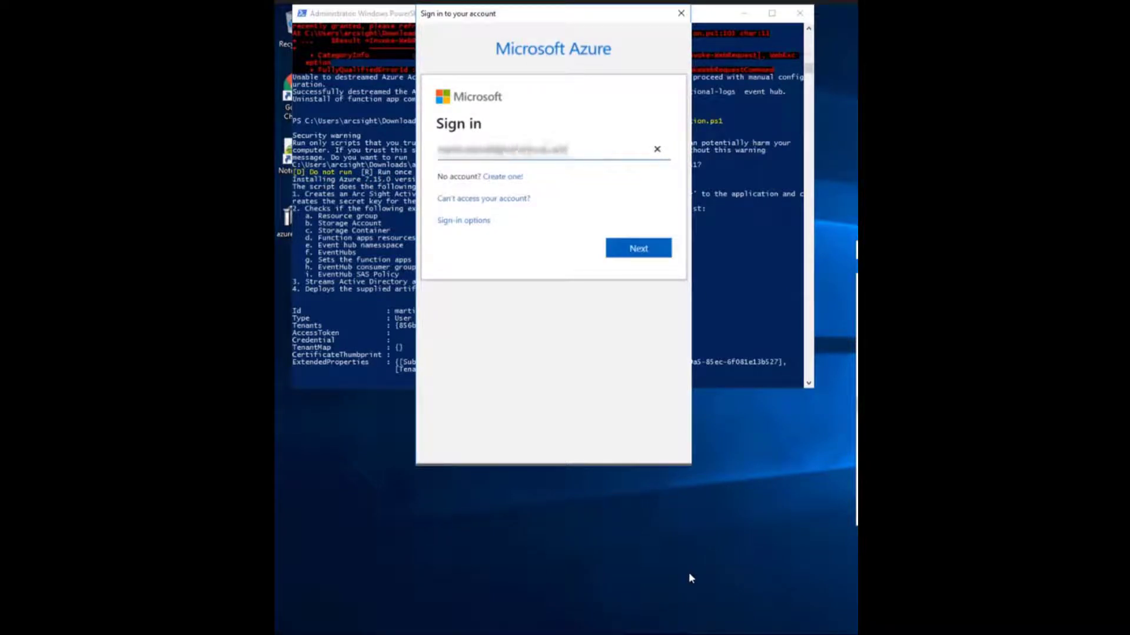
Sign in to Azure with the account e-mail, confirm the enabled subscription profile, and maximize PowerShell
key(Return)
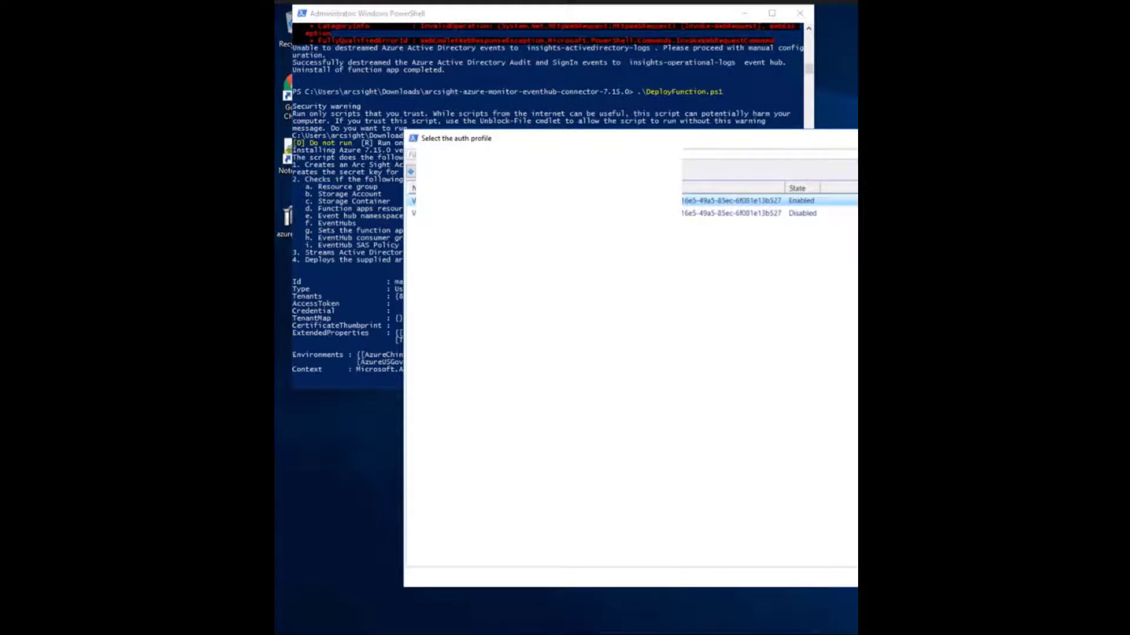
key(Return)
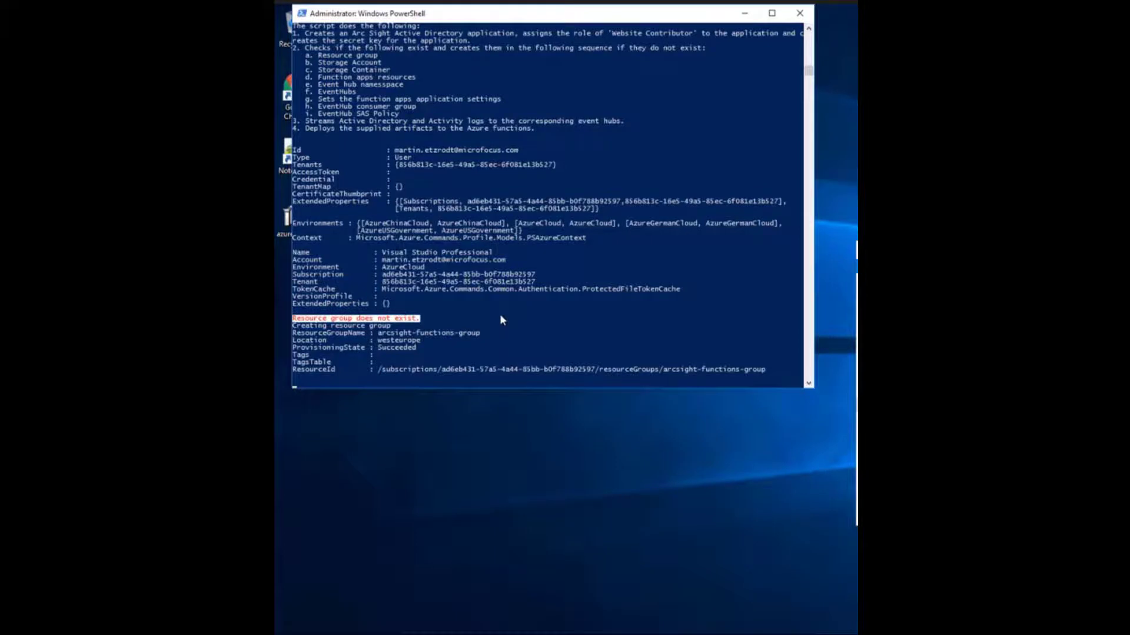
double_click(556, 16)
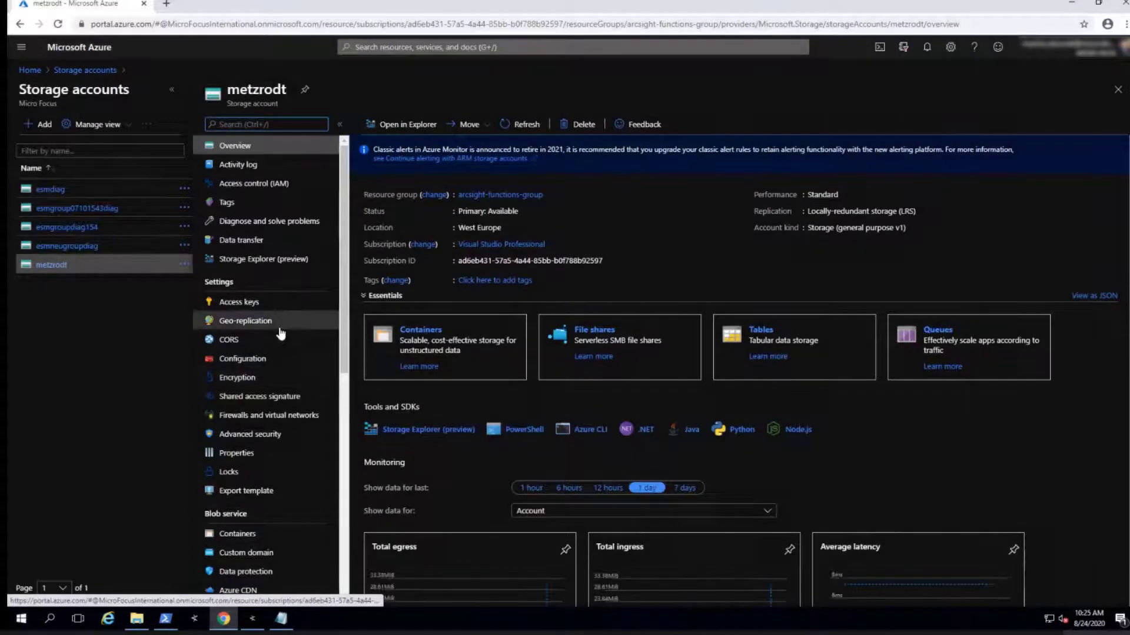
Go to the certs folder of the arcsight-cloud-functions-metzrodt file share and delete the old remote_management.p12
click(625, 356)
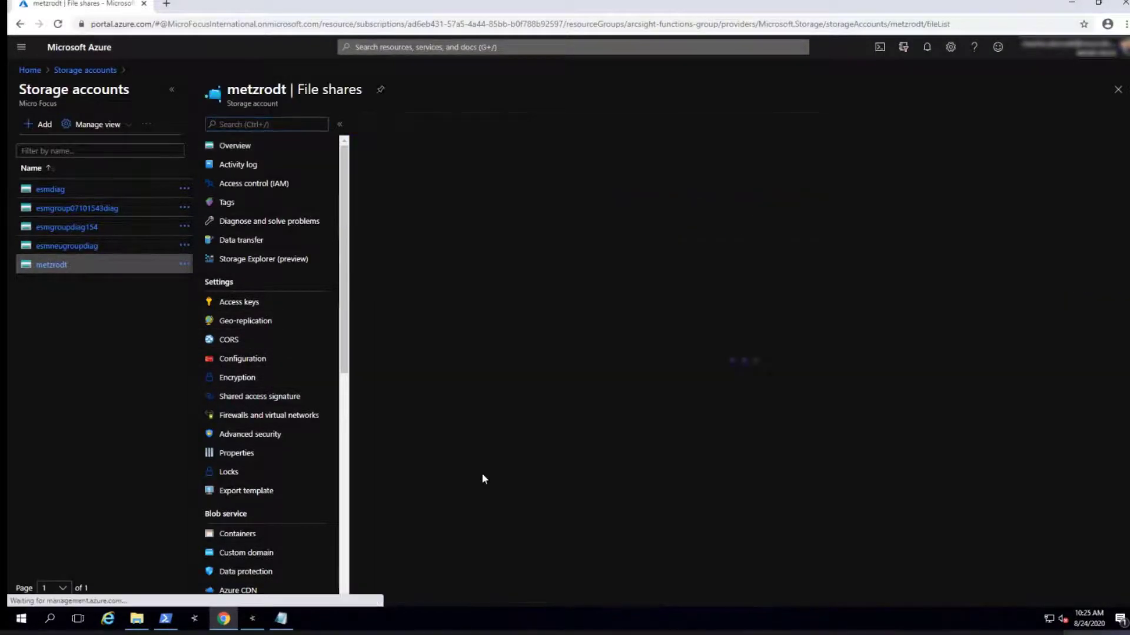
click(458, 205)
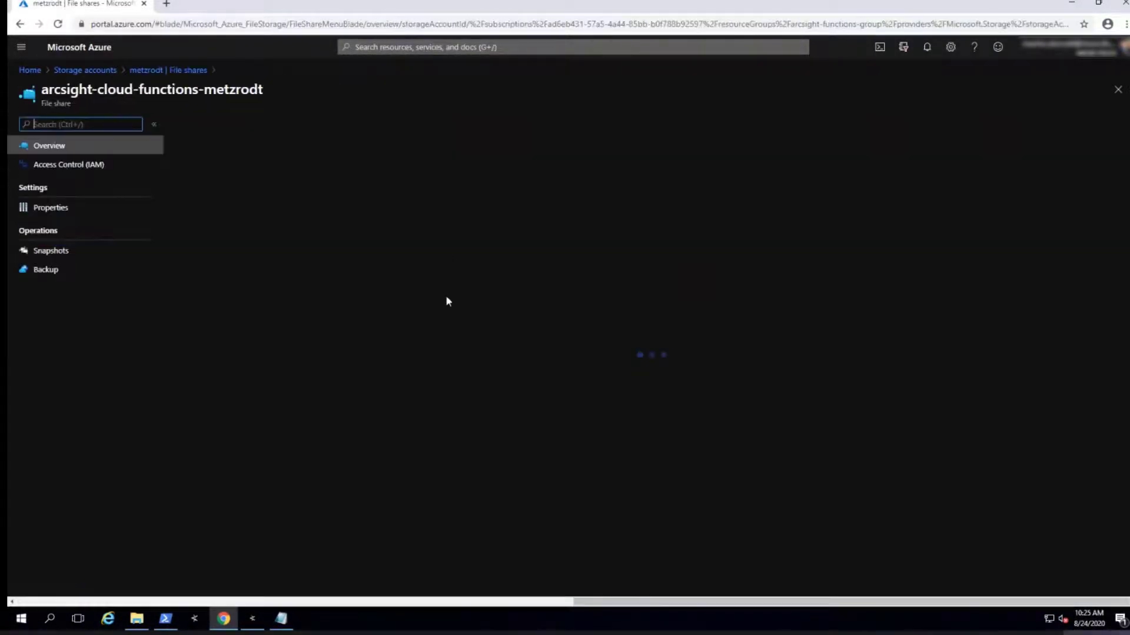
click(263, 192)
click(202, 206)
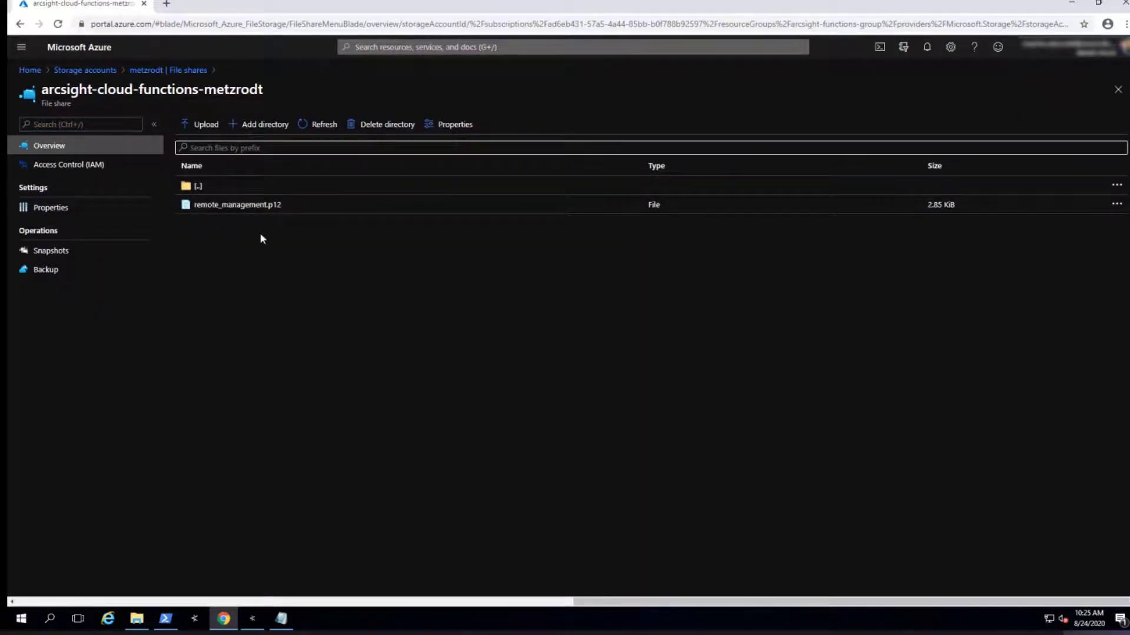
click(1111, 210)
click(1115, 207)
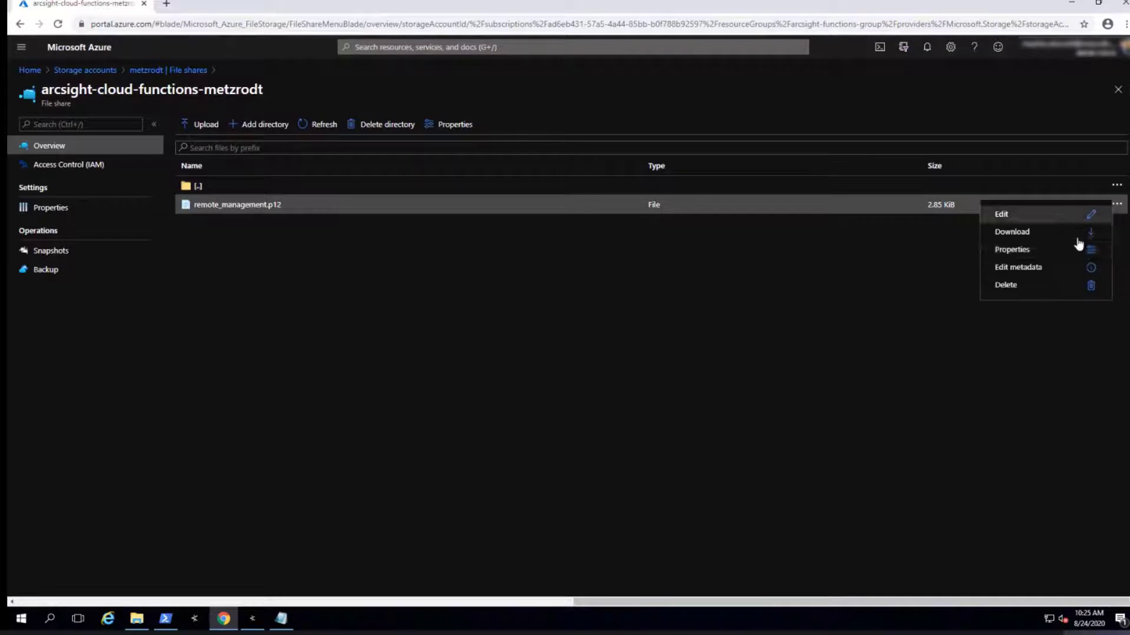
click(1007, 285)
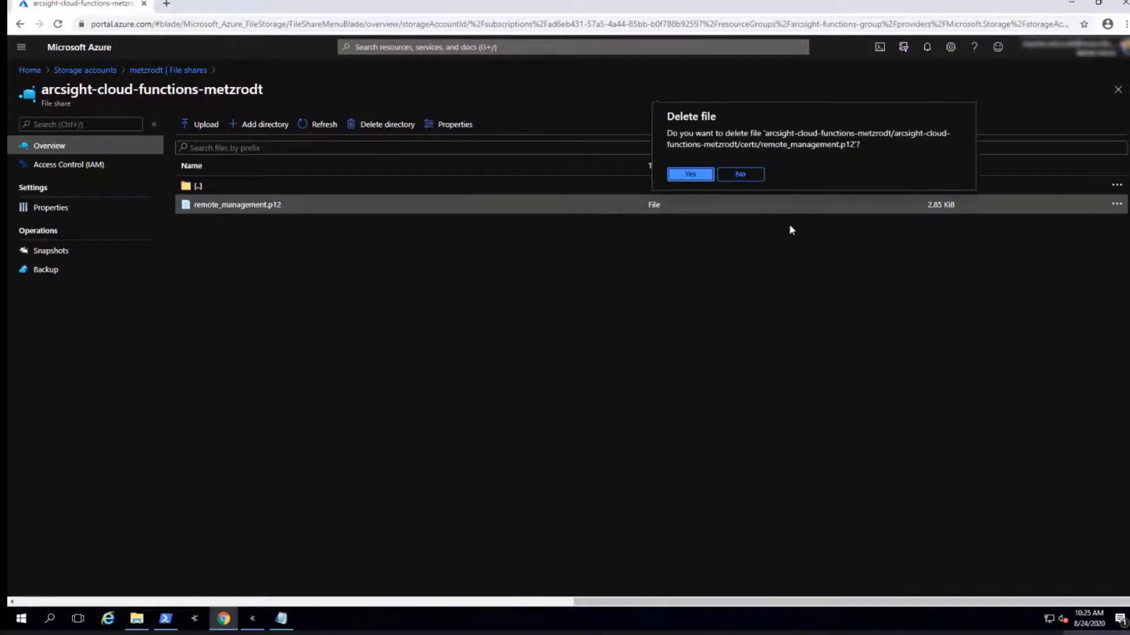
click(690, 175)
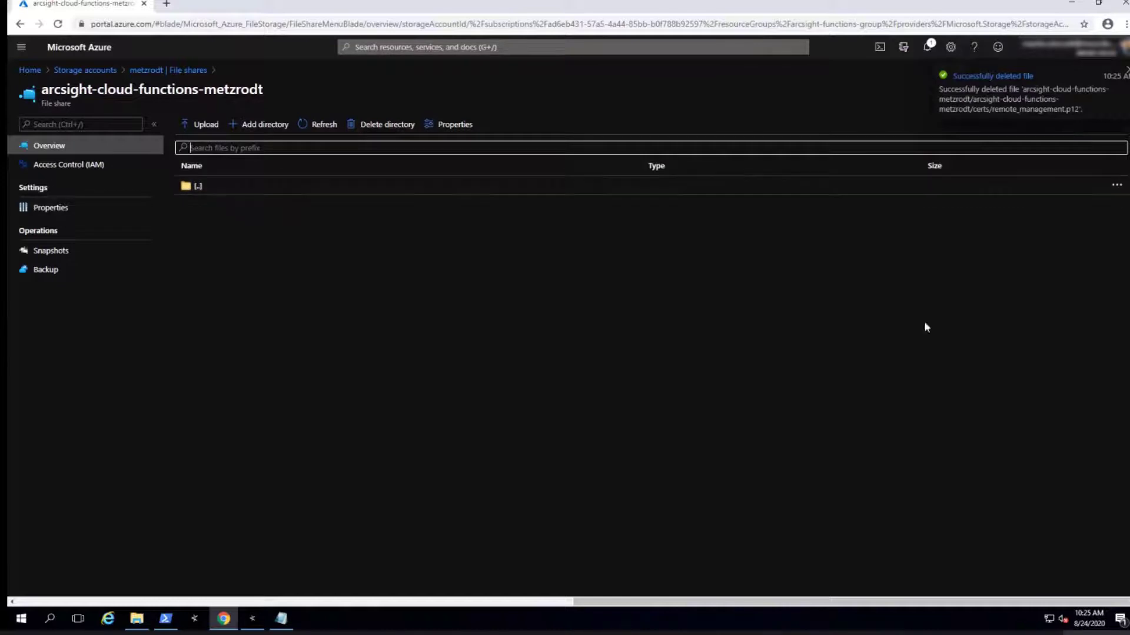
Upload the new remote_management.p12 from the Downloads connector folder, then browse to the maps directory
click(203, 124)
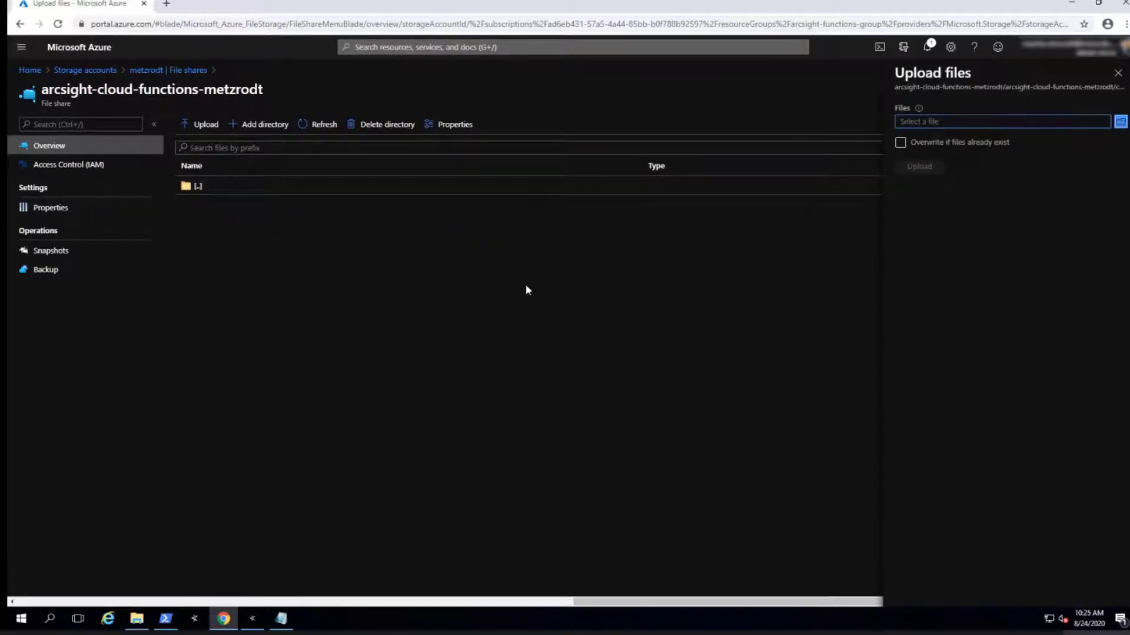
click(1121, 121)
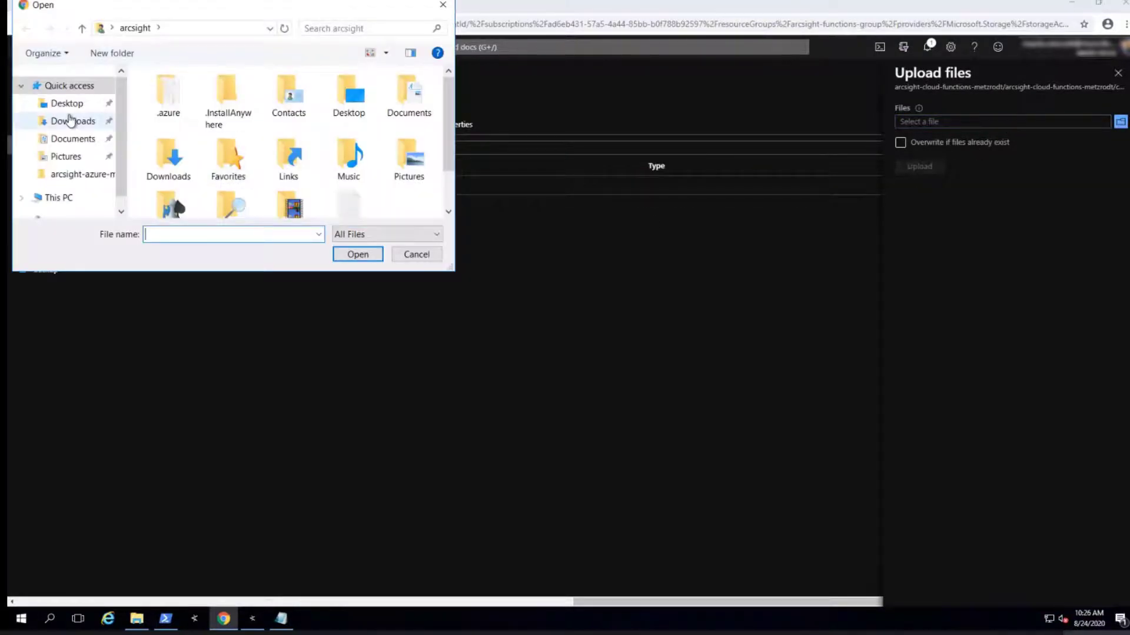
click(75, 120)
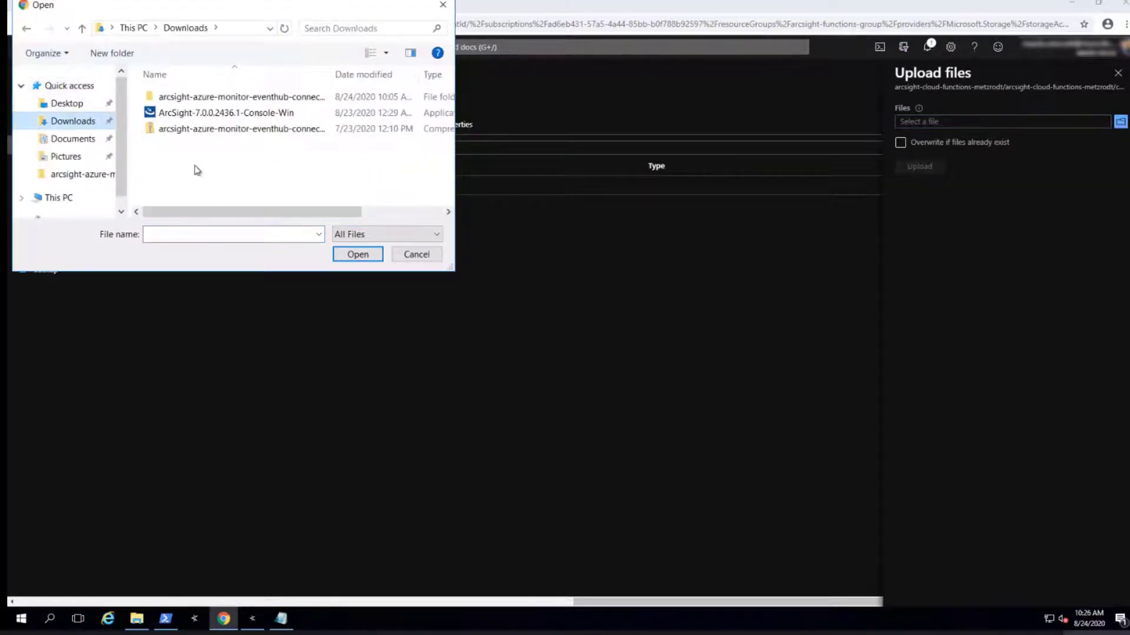
double_click(216, 97)
scroll(247, 157, down, 1)
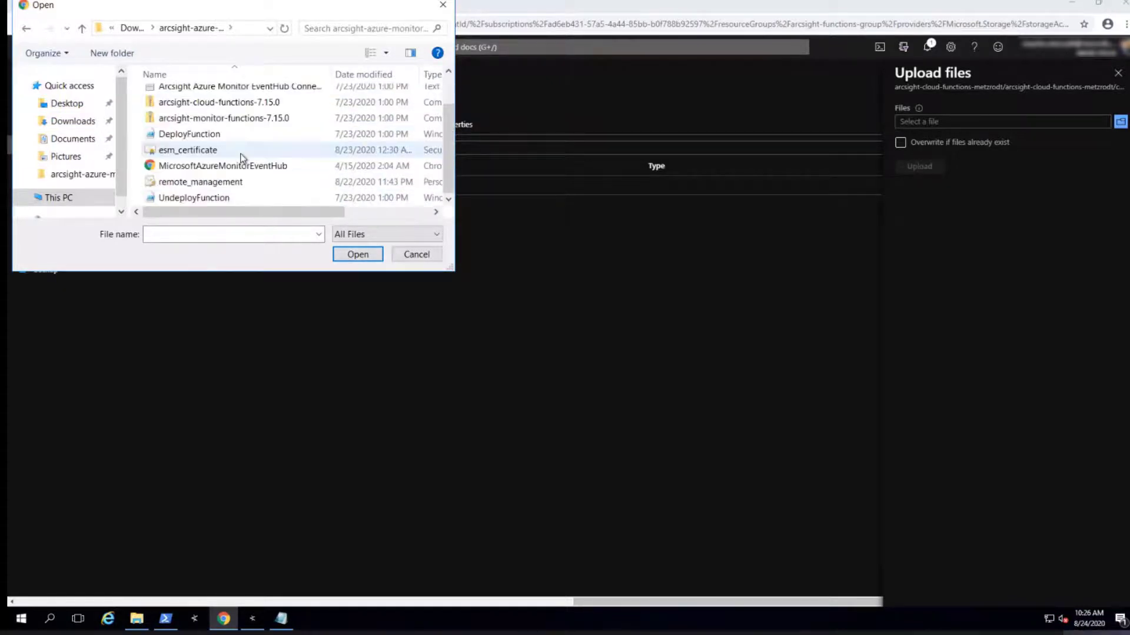
click(221, 184)
click(357, 256)
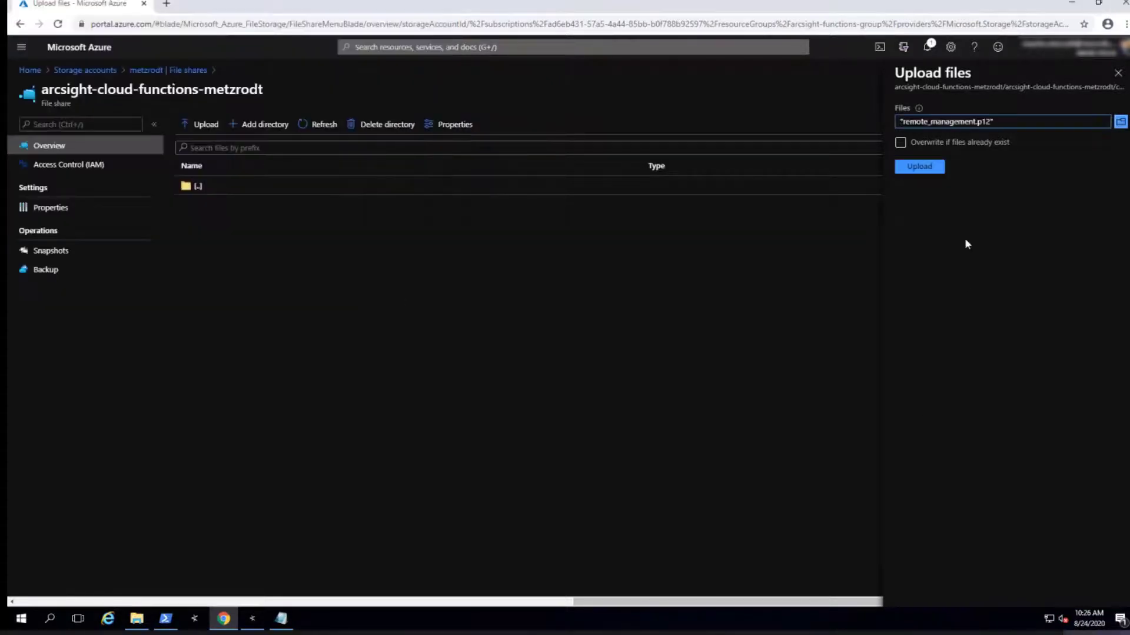
click(921, 167)
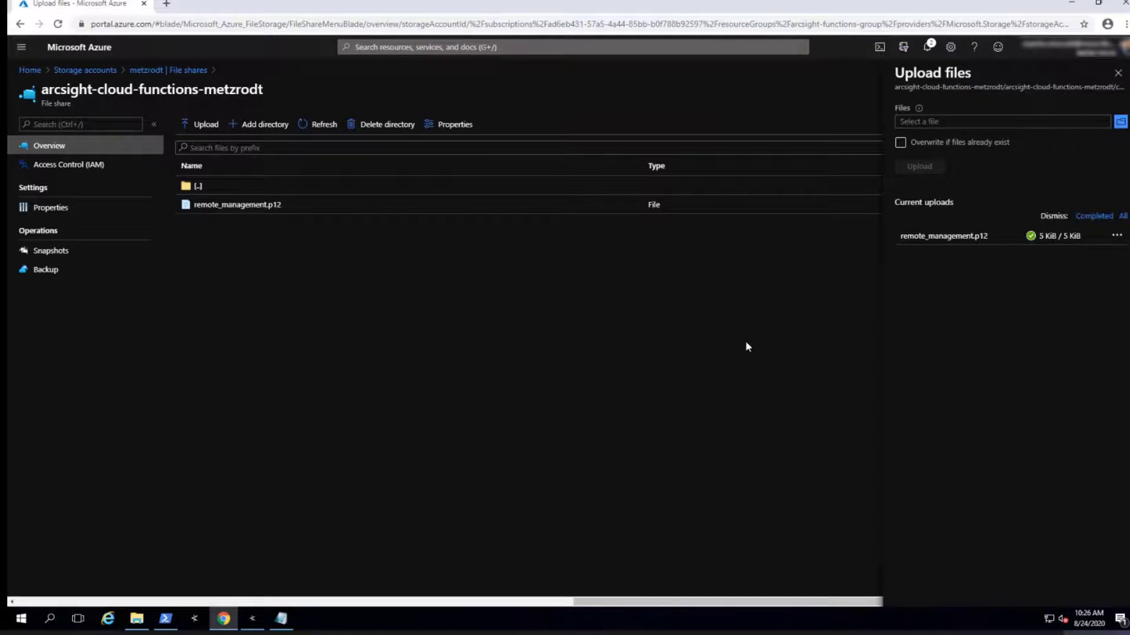
click(198, 186)
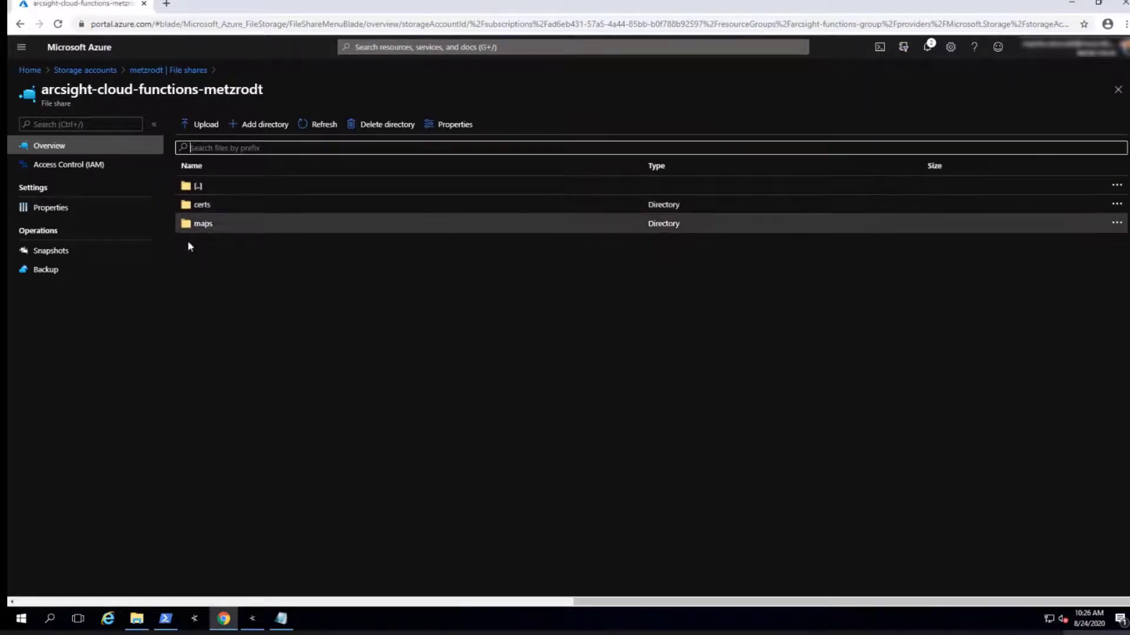
click(203, 223)
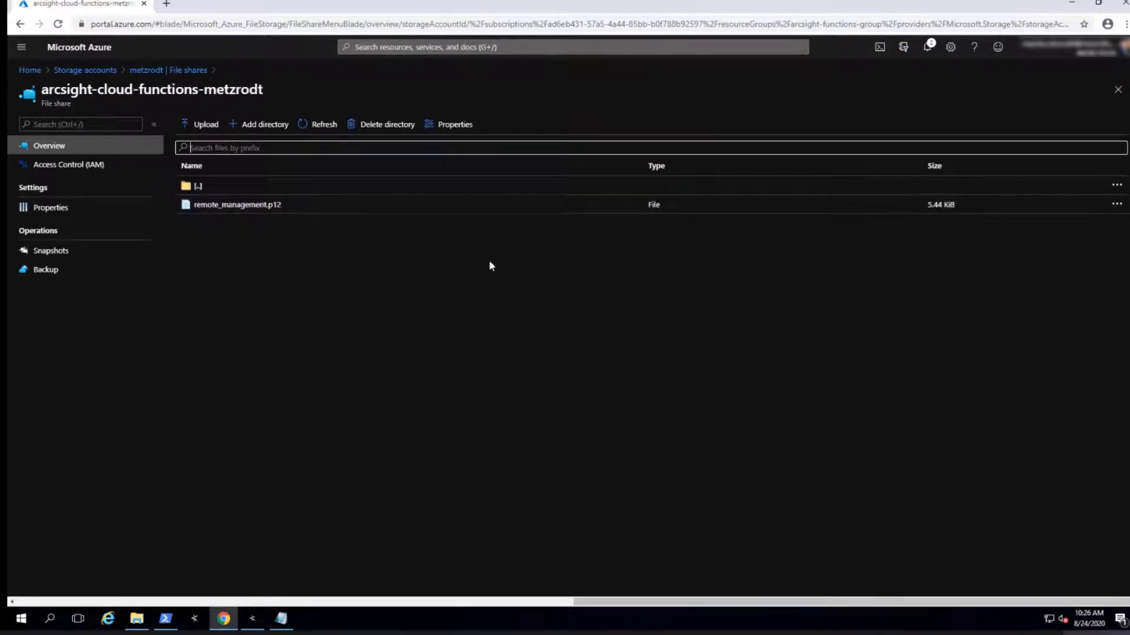
Close the file share and restart both function apps from the Function App list
click(1118, 89)
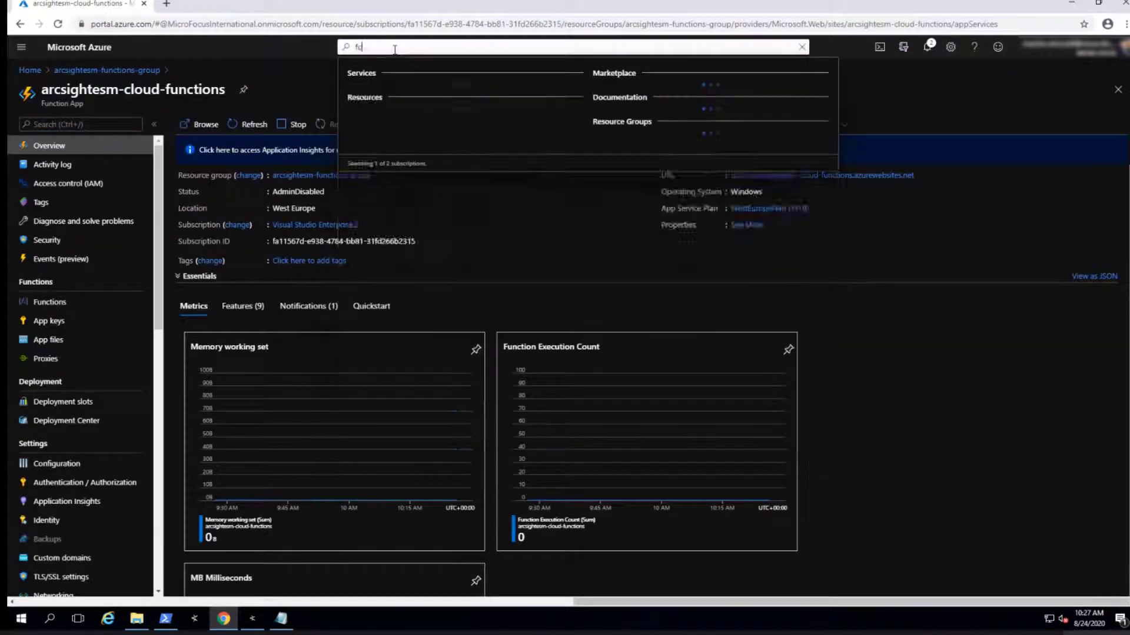
text(nctio)
key(Return)
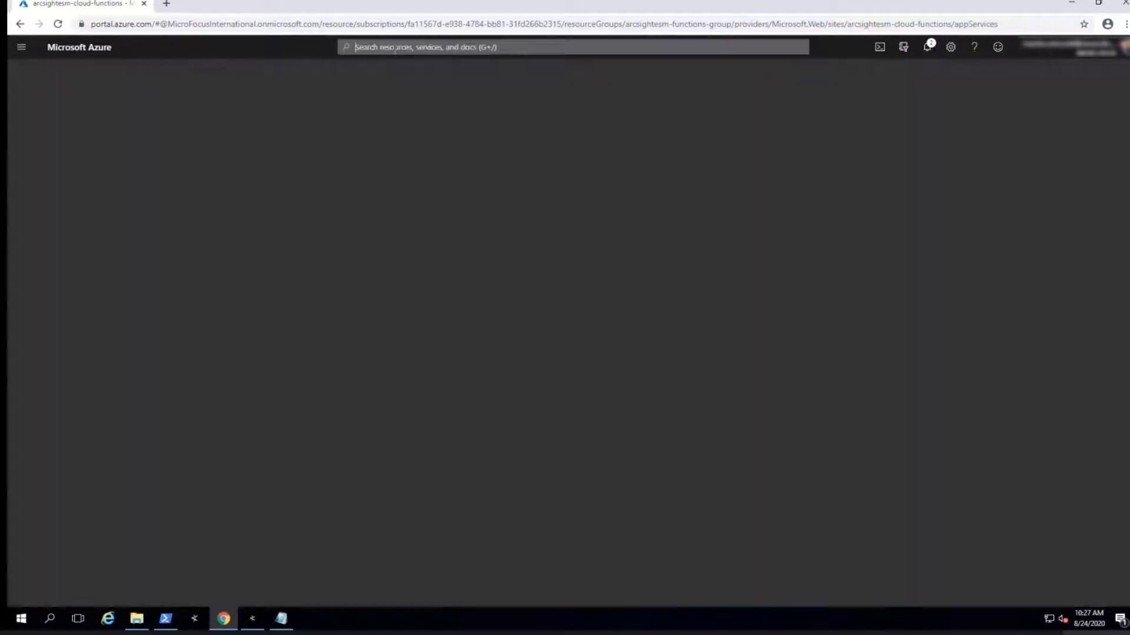
click(24, 218)
click(24, 237)
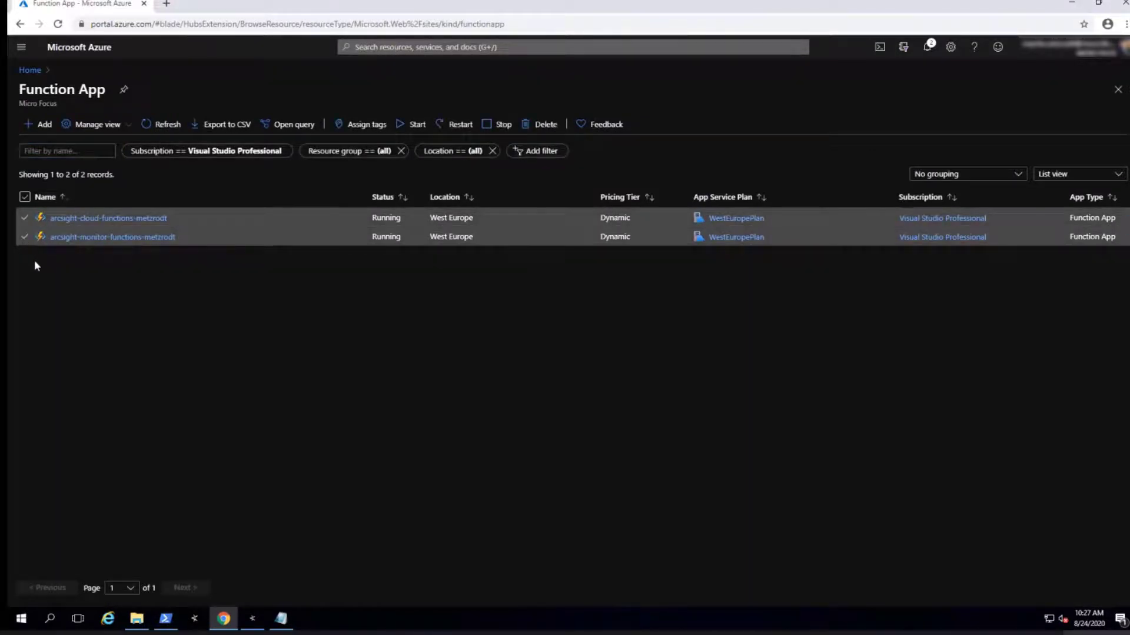
click(456, 124)
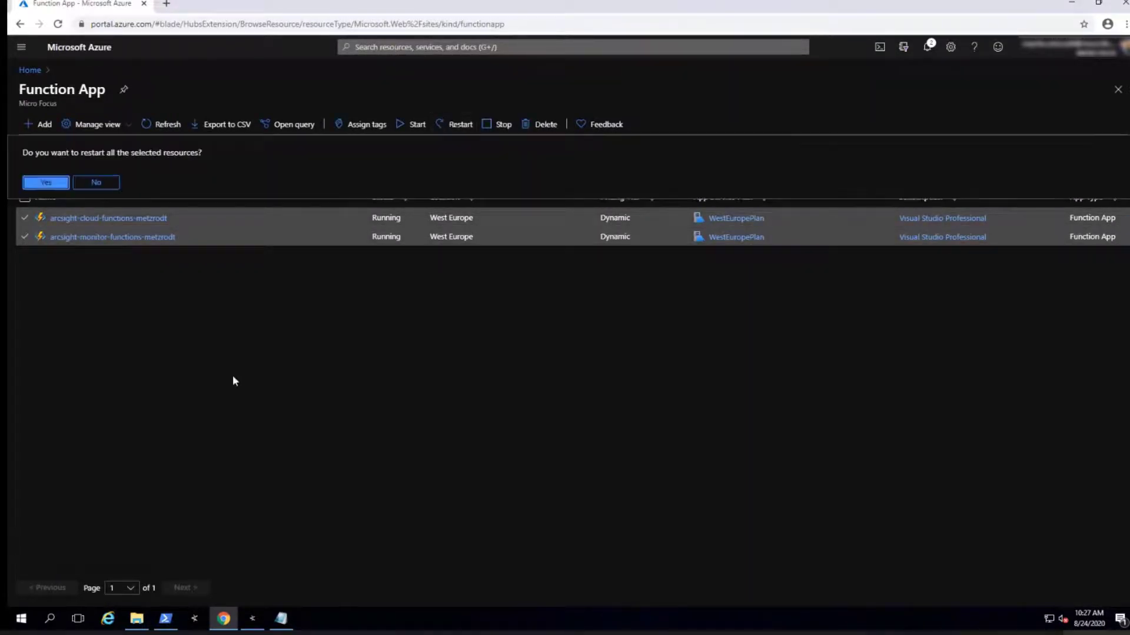
click(45, 183)
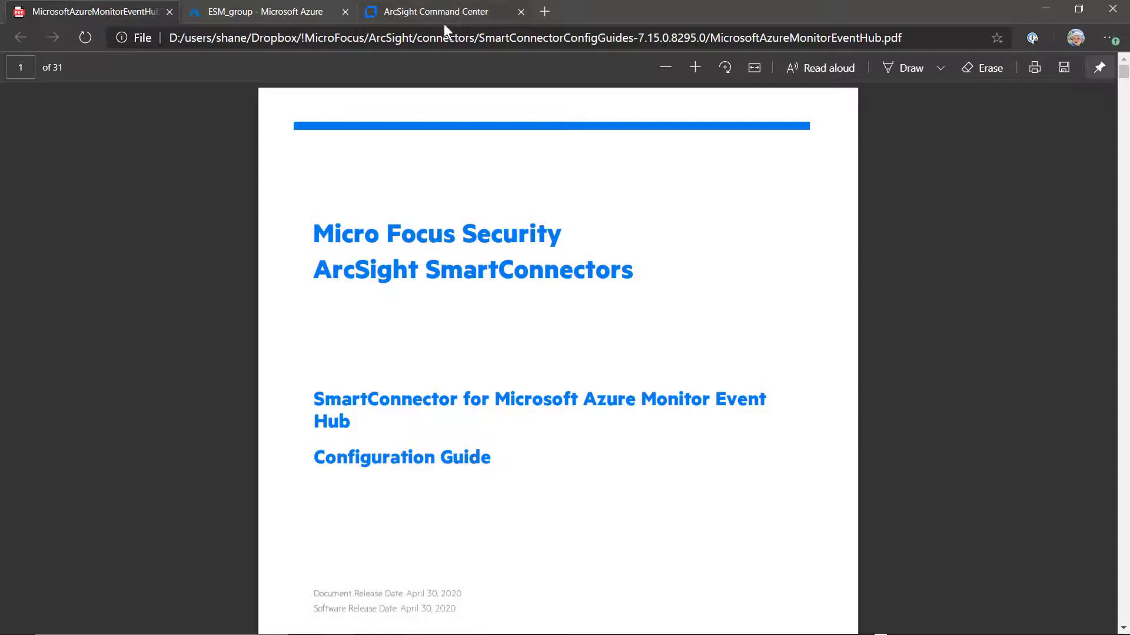
Switch to ArcSight Command Center and open the Live Events non ArcSight active channel
click(428, 19)
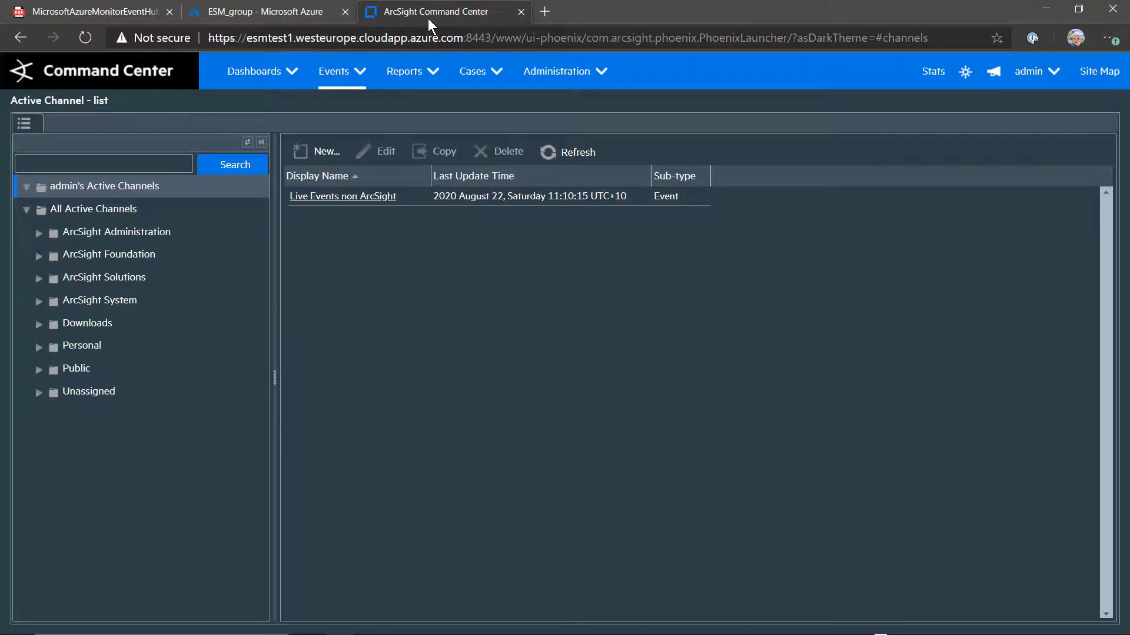
click(354, 198)
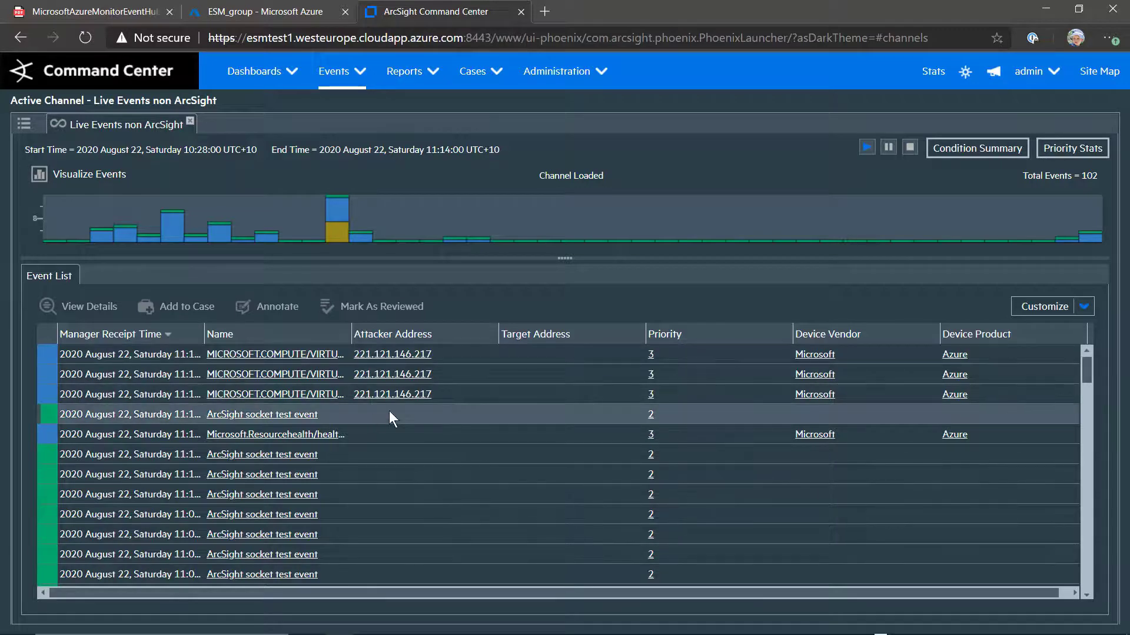
Narrow the histogram time range to the spike of Microsoft Azure events
click(543, 240)
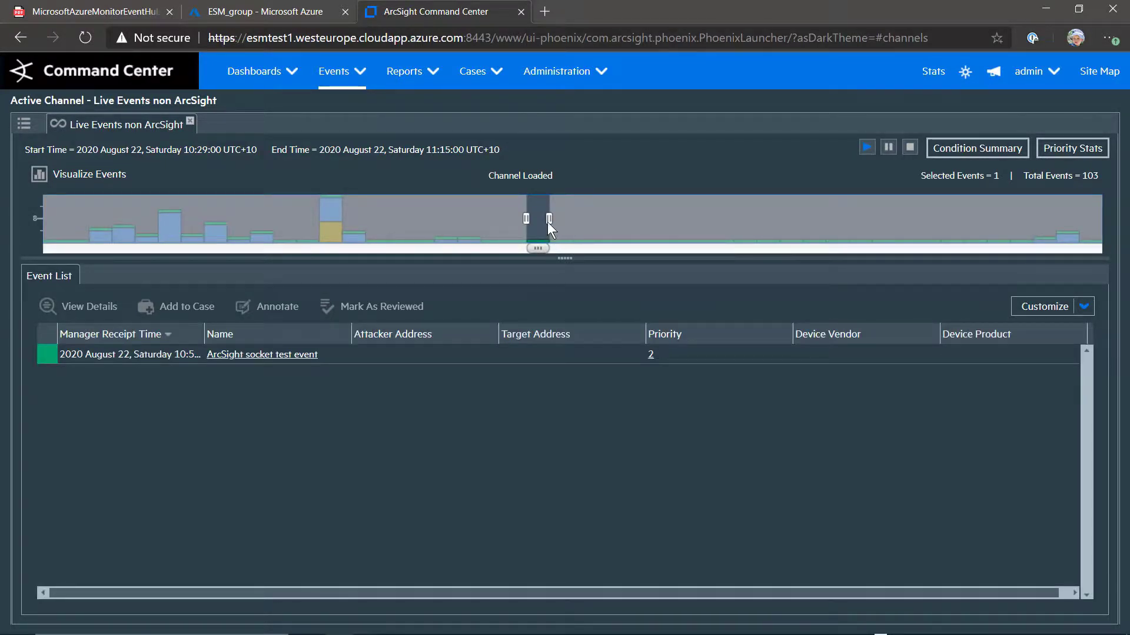
drag(548, 219, 650, 219)
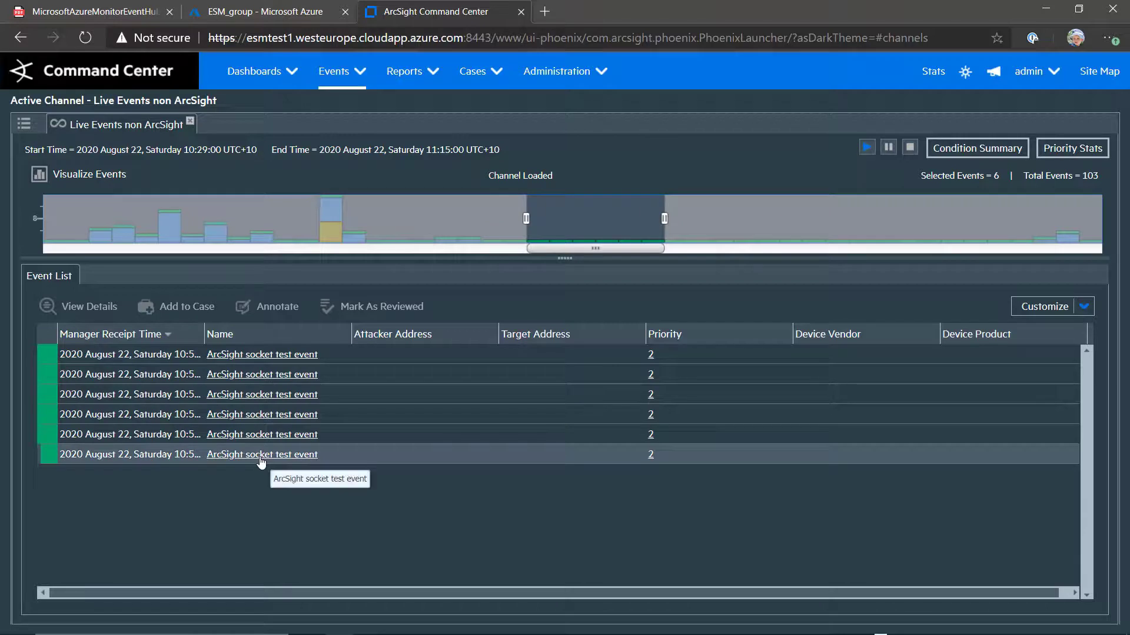
drag(593, 250, 318, 250)
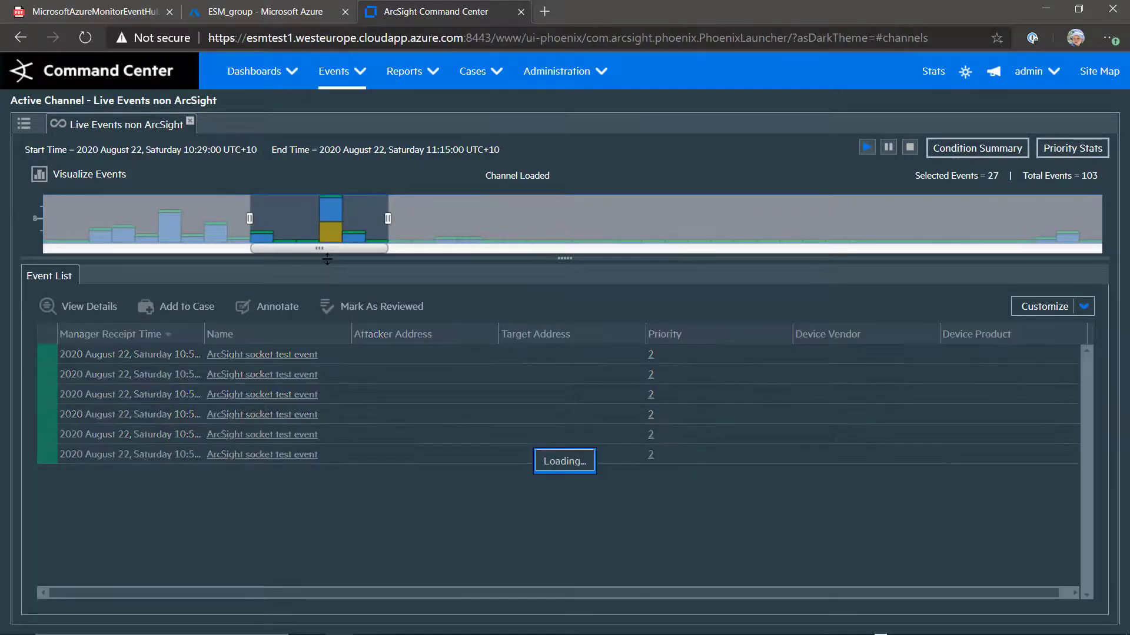
drag(248, 218, 296, 218)
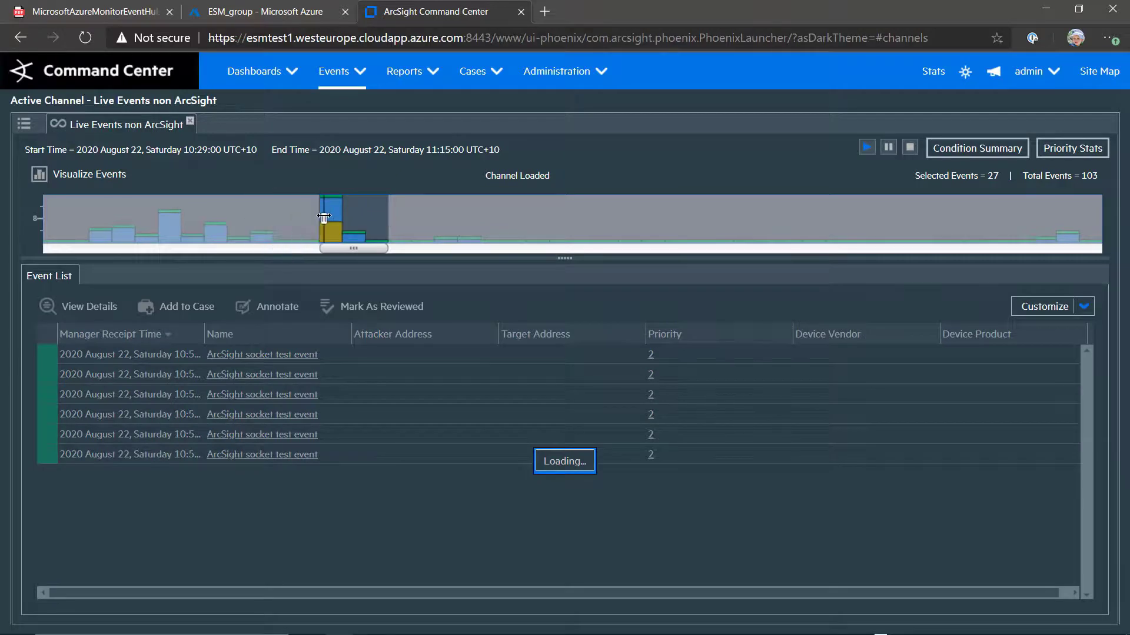
drag(386, 218, 342, 218)
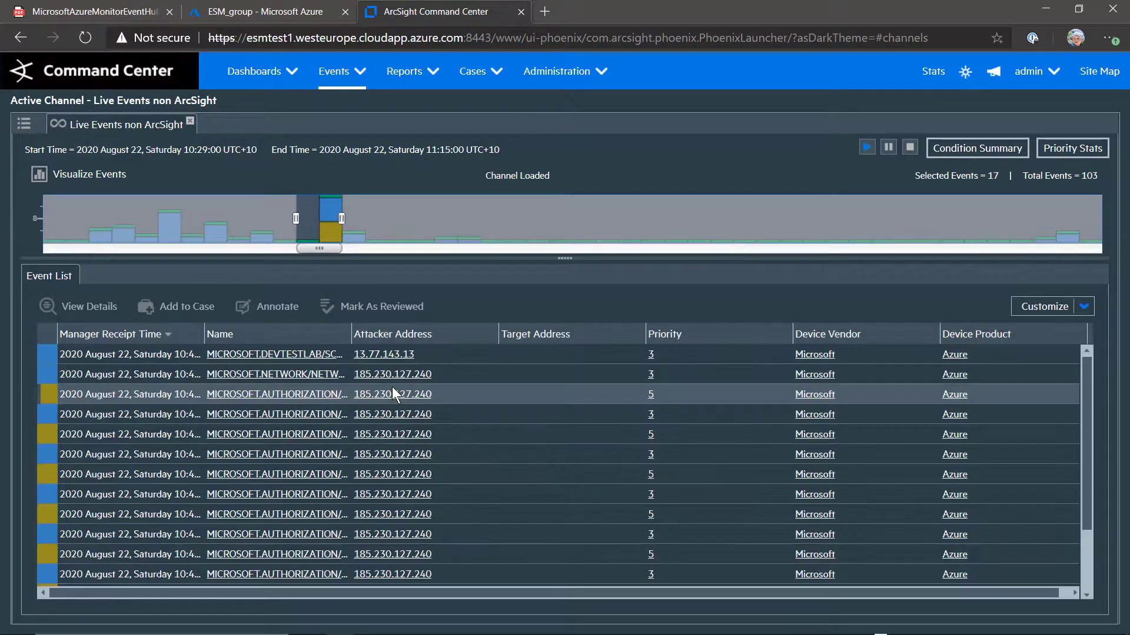
Widen the Name column, scroll the table back left, and select a MICROSOFT.AUTHORIZATION/POLICIES/AUDIT/ACTION event
drag(352, 339, 527, 344)
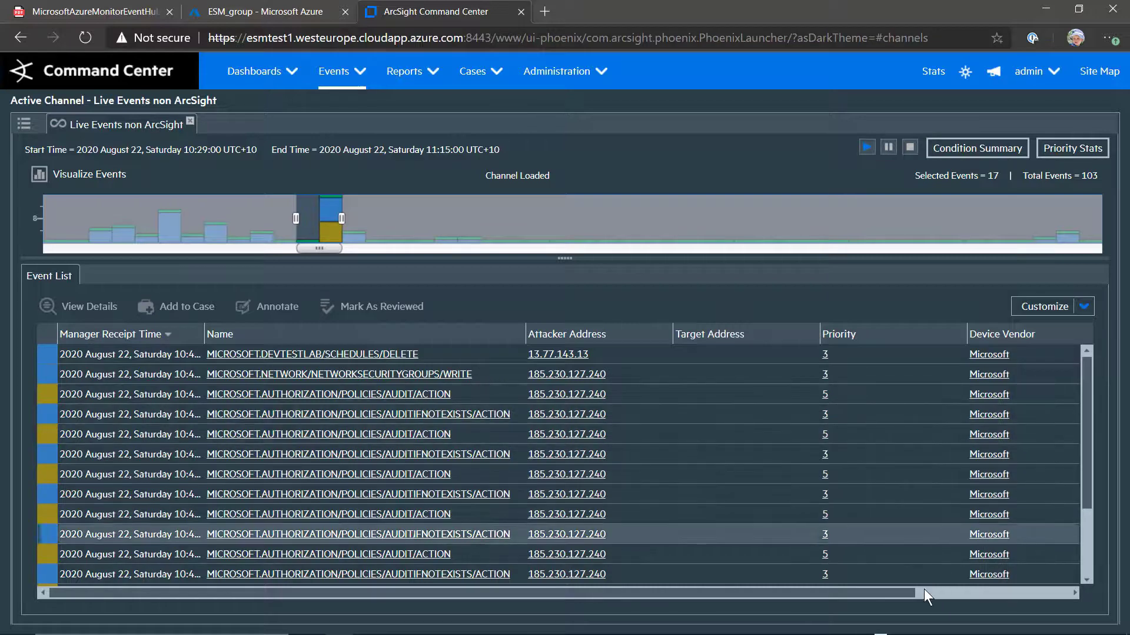
drag(899, 594, 1049, 580)
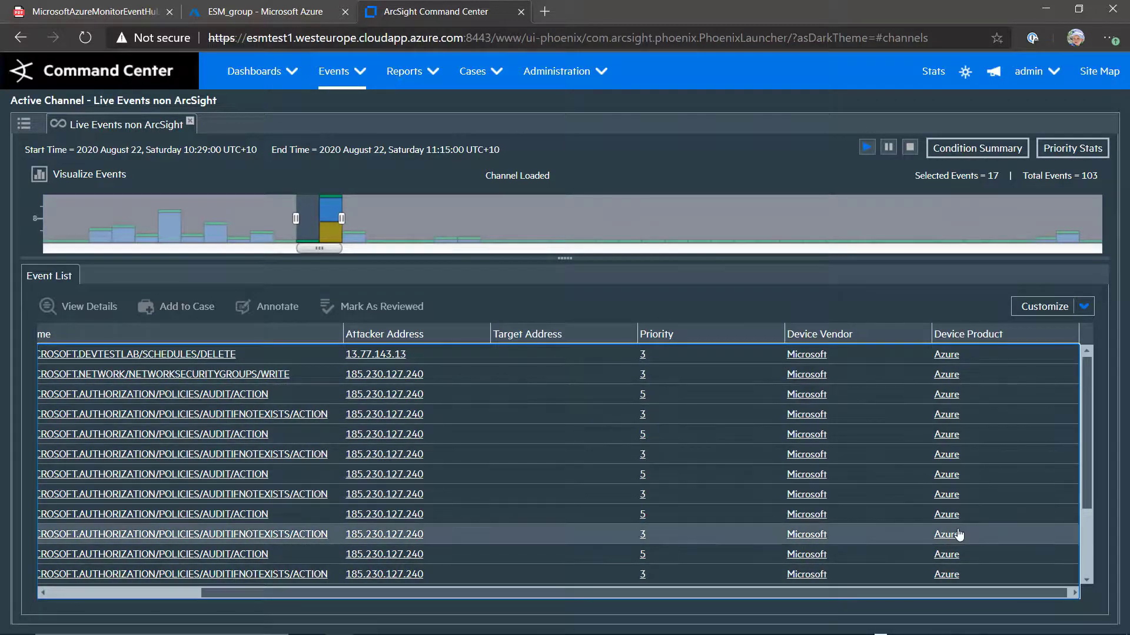
click(116, 594)
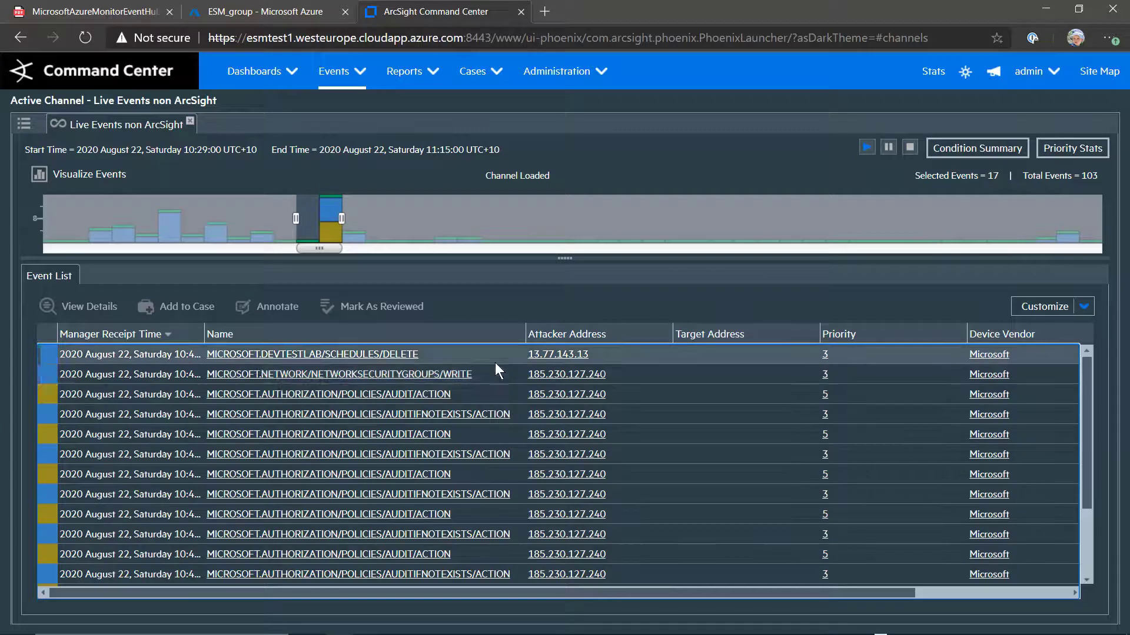
ctrl+click(482, 393)
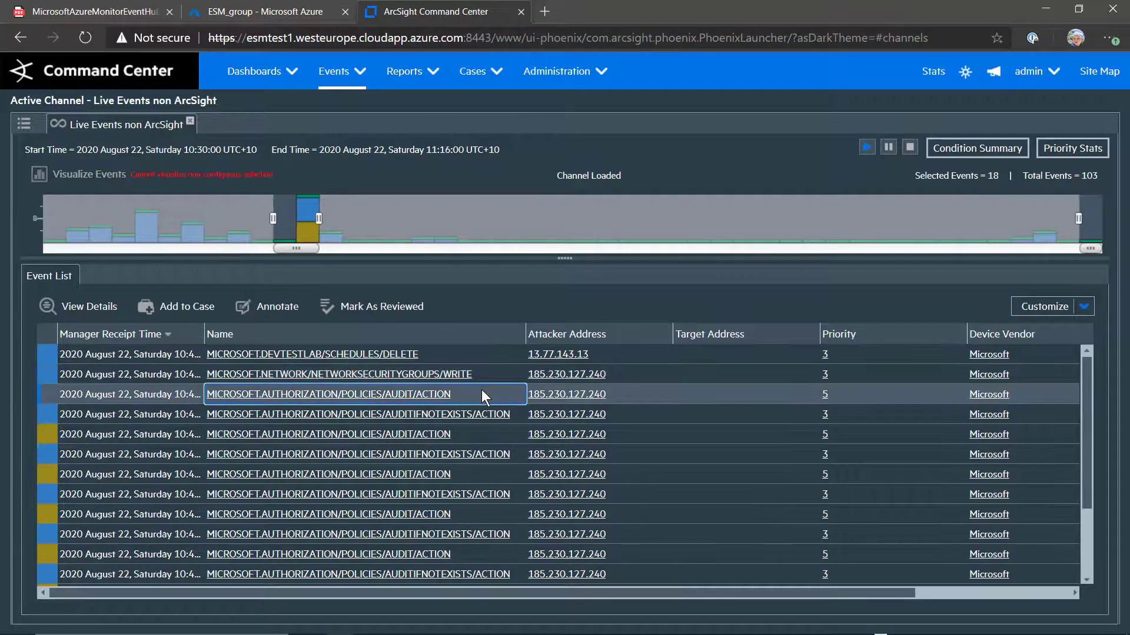
click(67, 306)
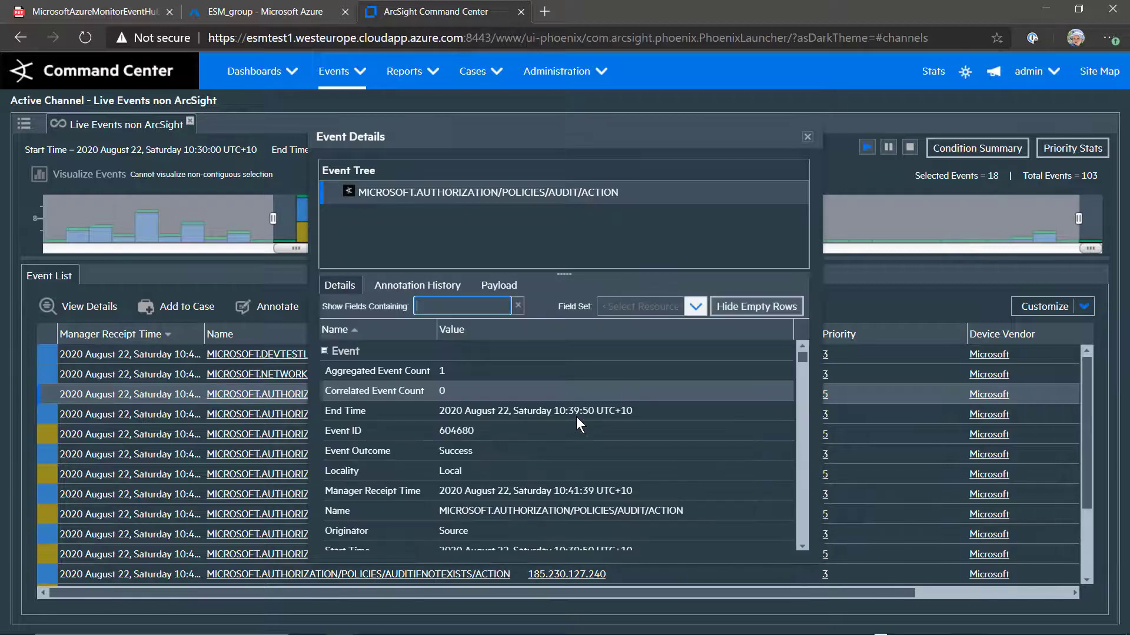
scroll(677, 468, down, 3)
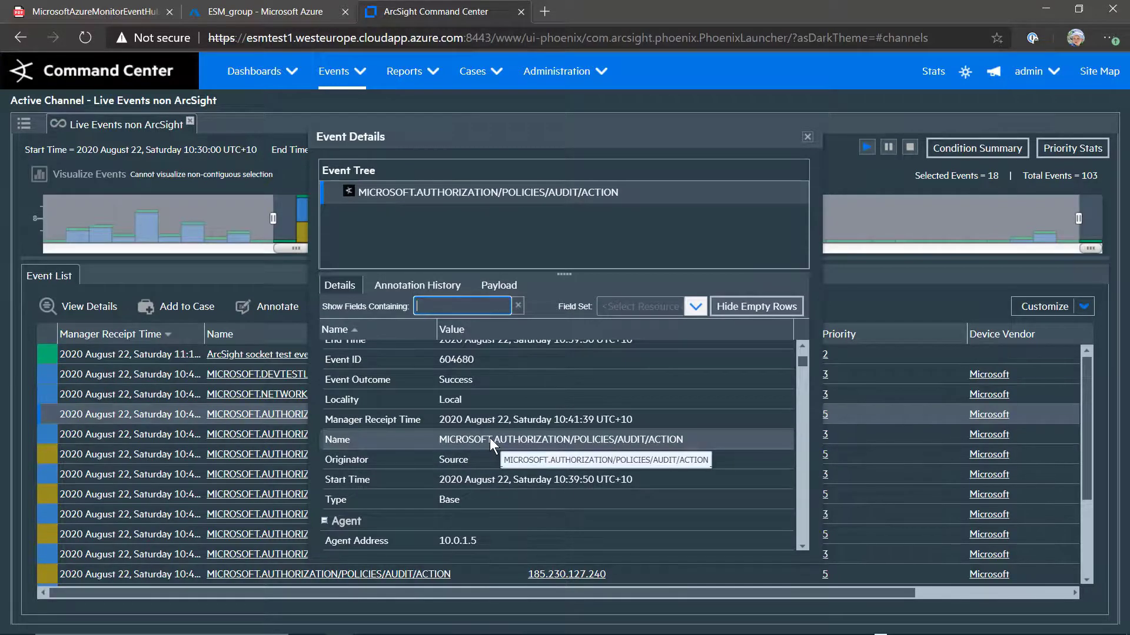
scroll(490, 438, down, 5)
scroll(489, 437, down, 8)
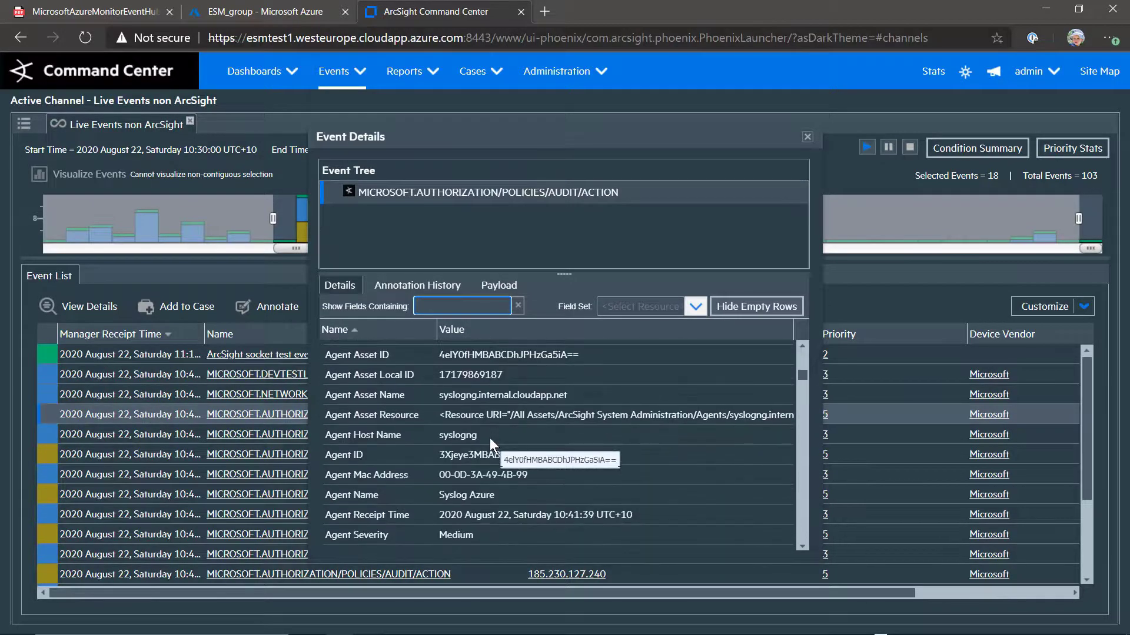
scroll(490, 438, down, 8)
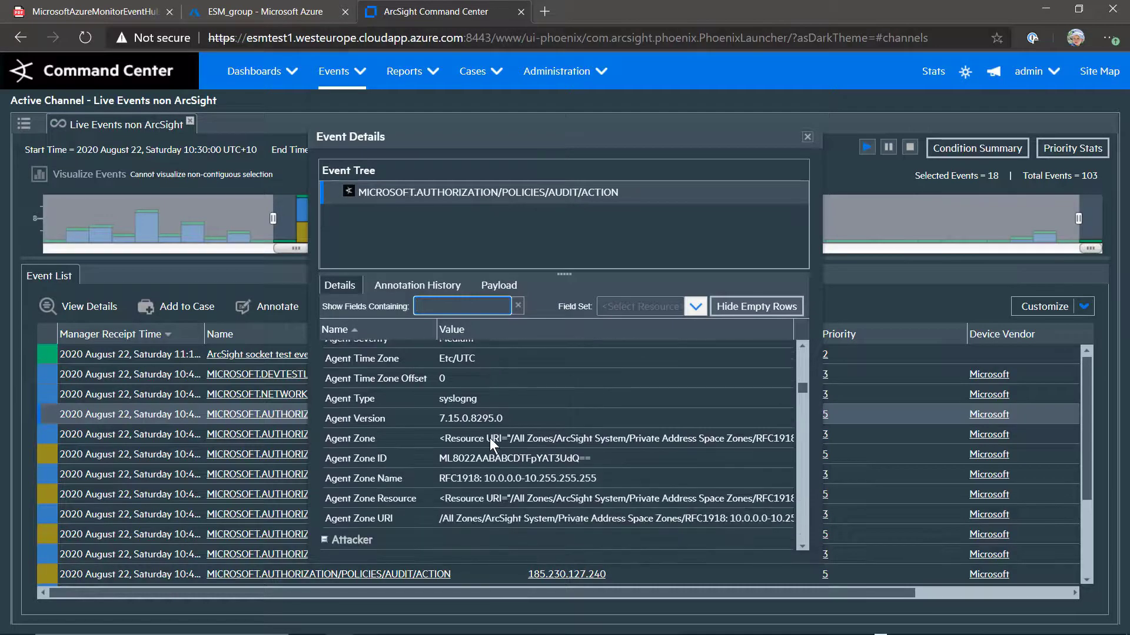
scroll(489, 438, down, 2)
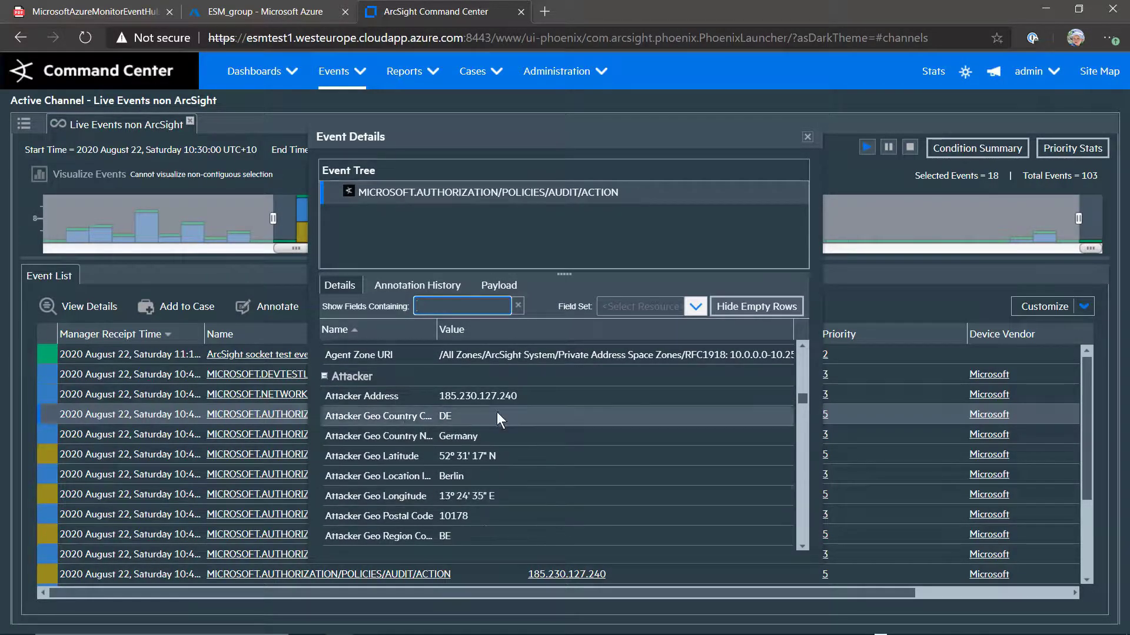
scroll(555, 468, down, 5)
scroll(556, 467, down, 7)
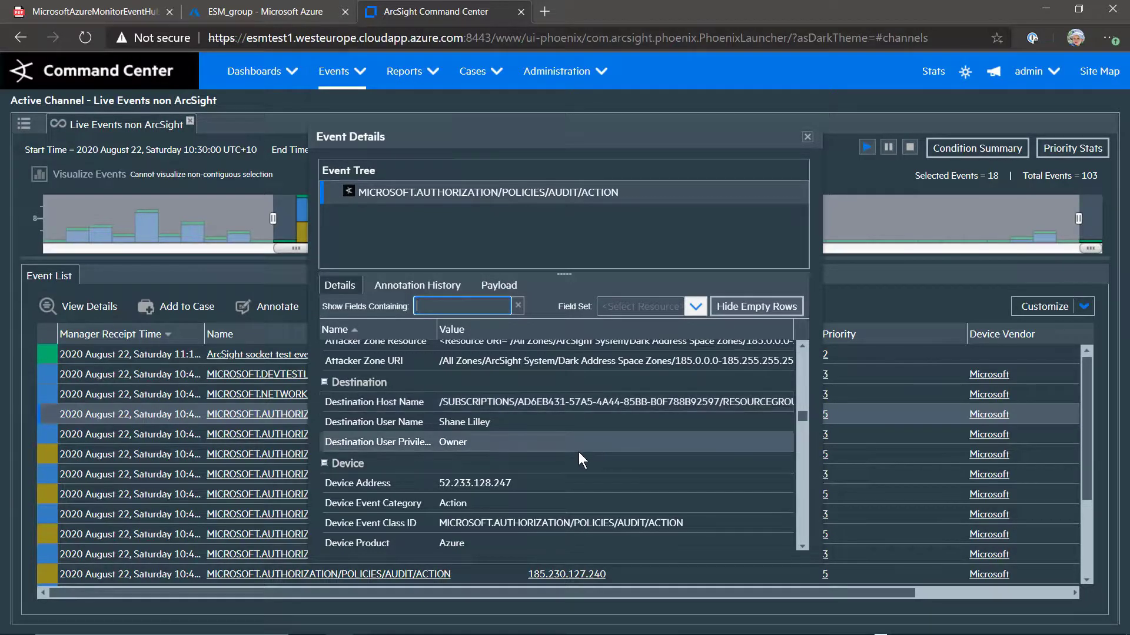
scroll(577, 452, down, 5)
scroll(578, 452, down, 5)
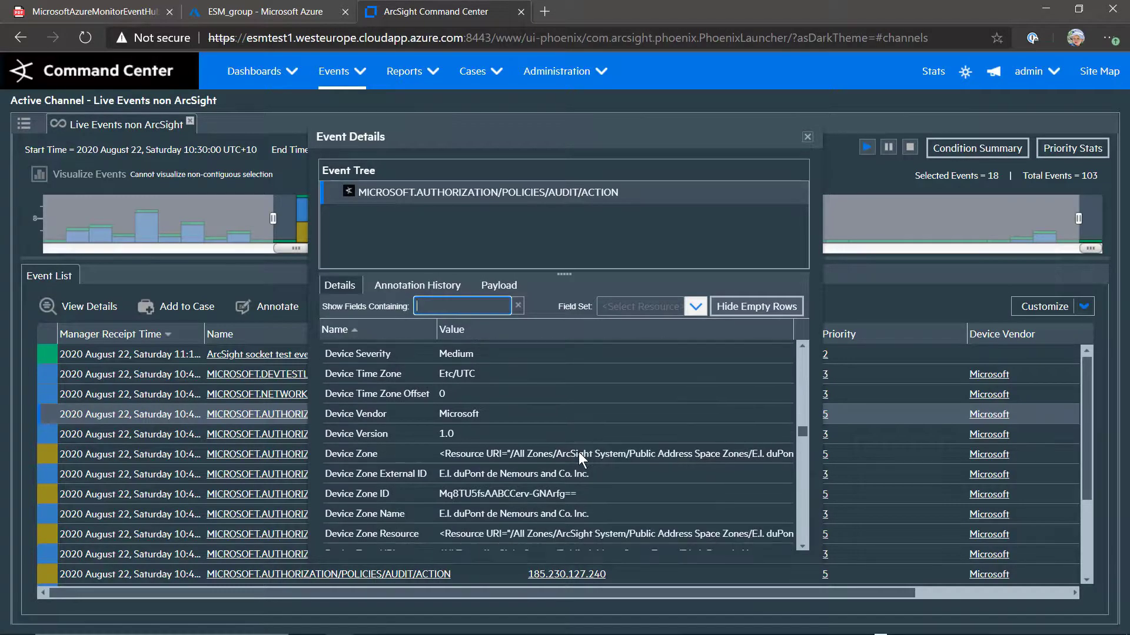
scroll(578, 452, down, 6)
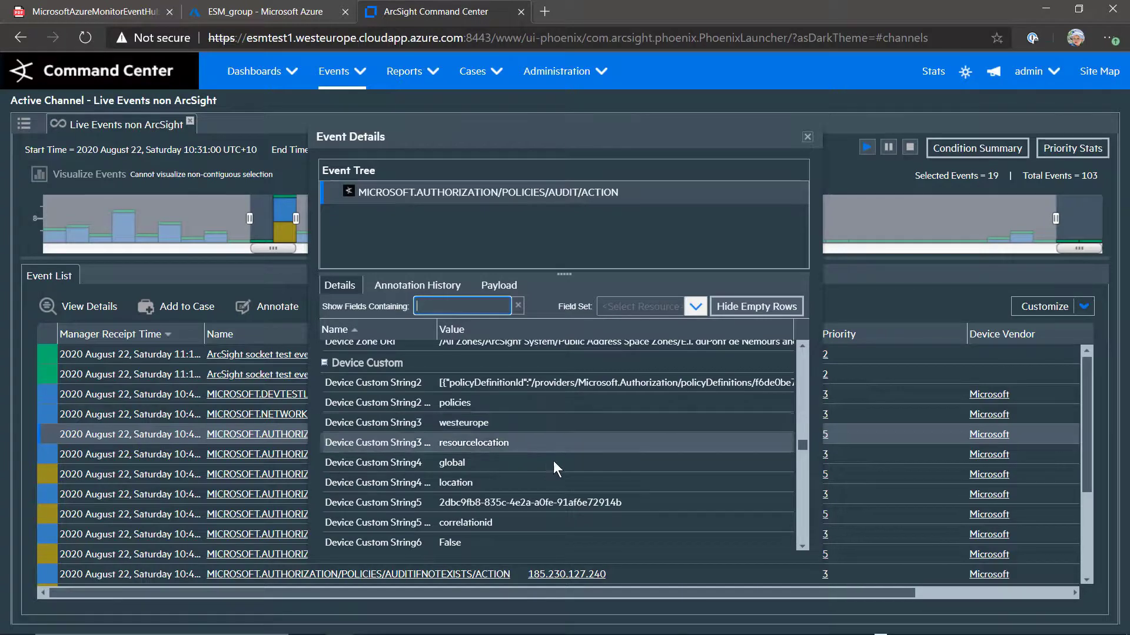
scroll(553, 461, down, 5)
scroll(553, 462, down, 5)
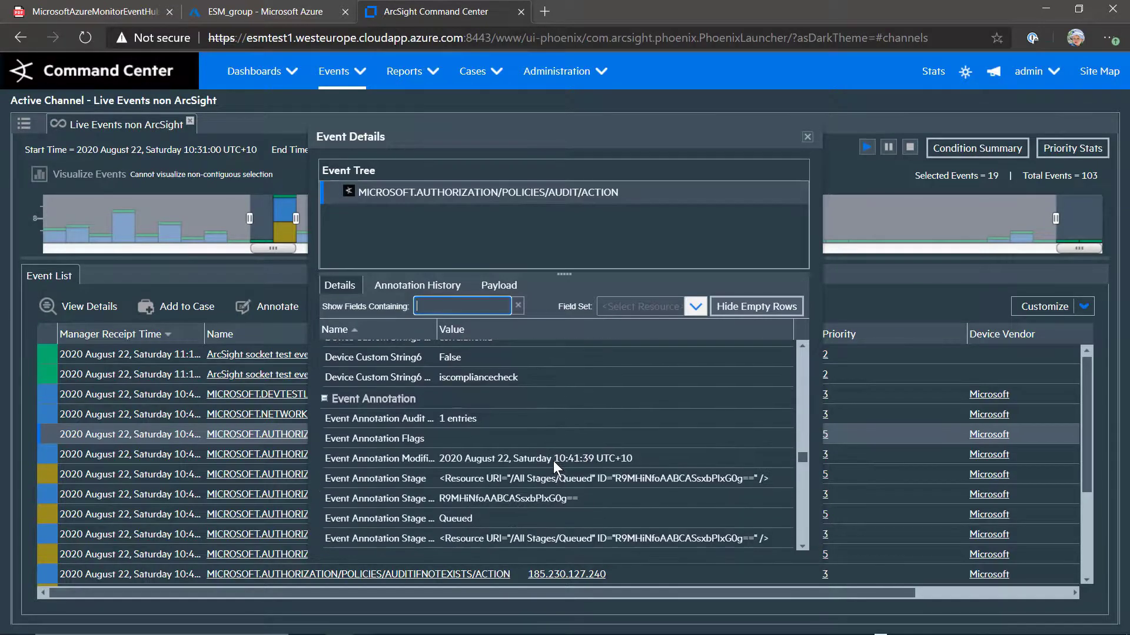
scroll(554, 461, down, 5)
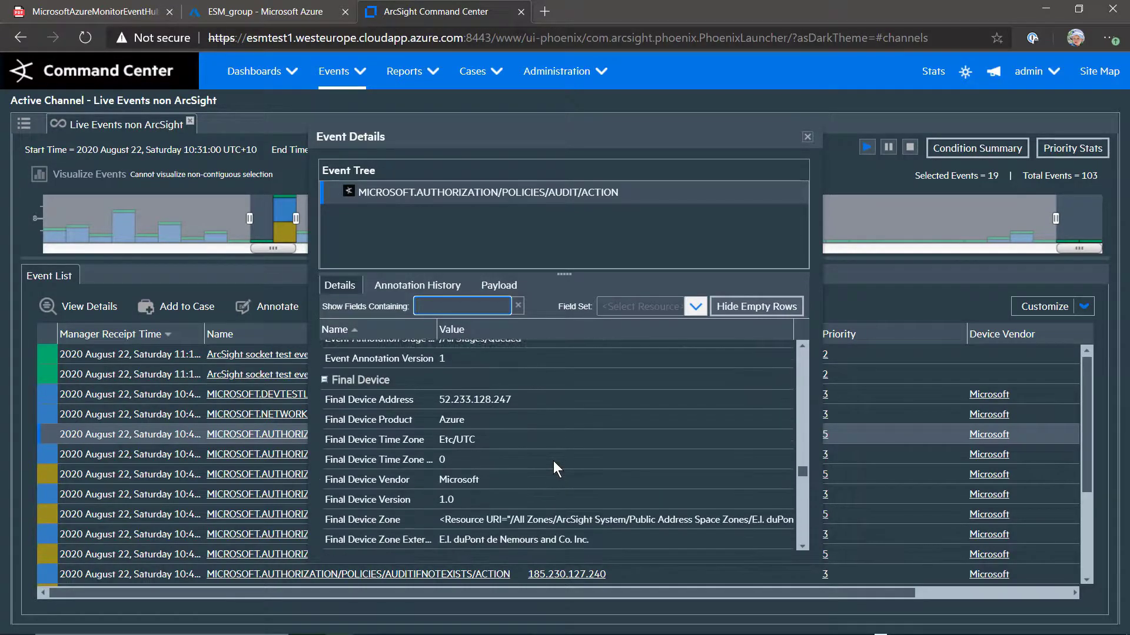
scroll(553, 461, down, 5)
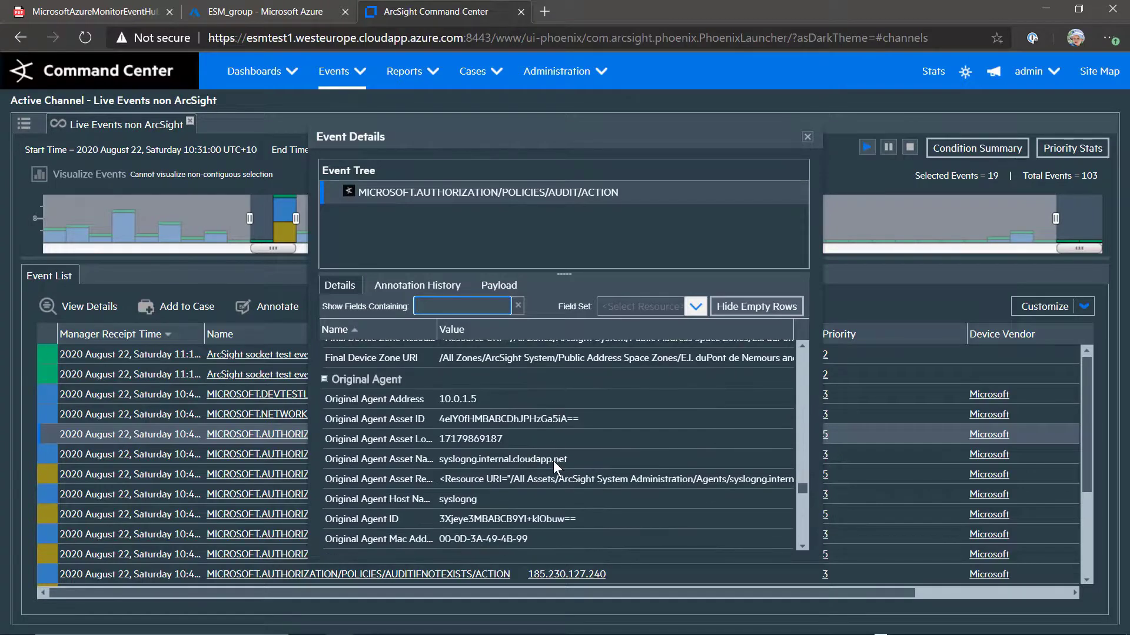
scroll(554, 461, down, 3)
scroll(553, 461, down, 3)
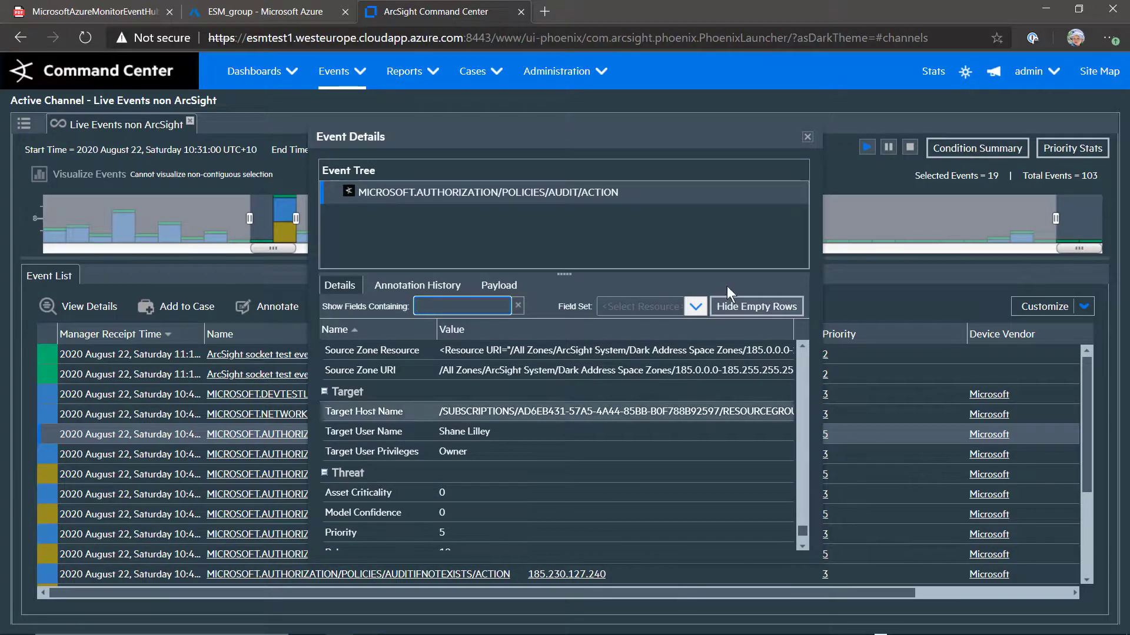
click(807, 139)
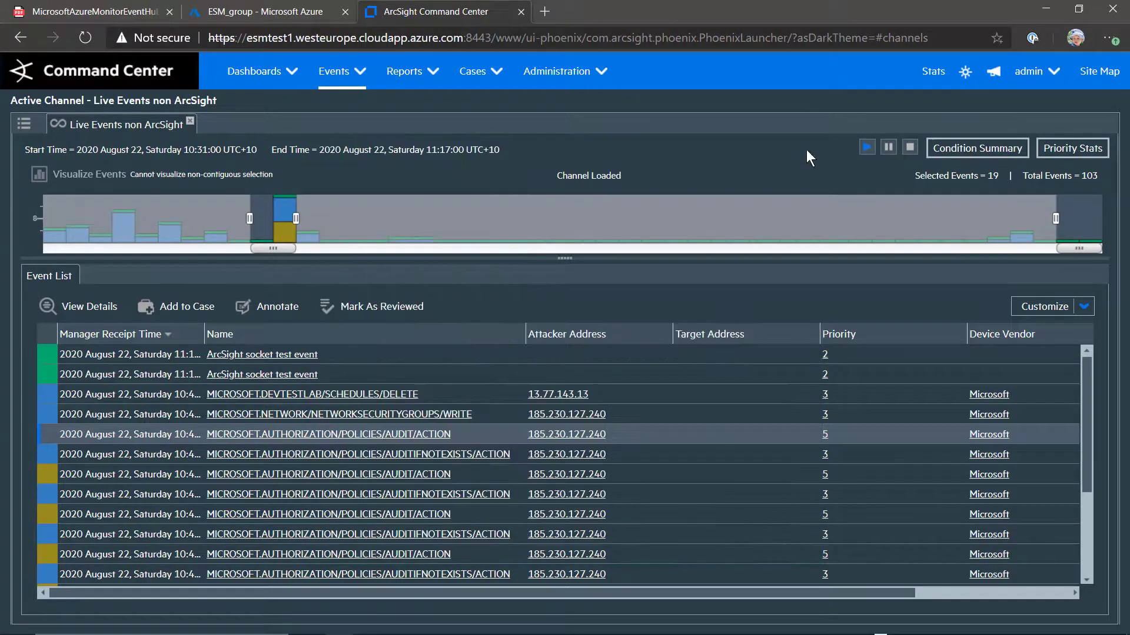